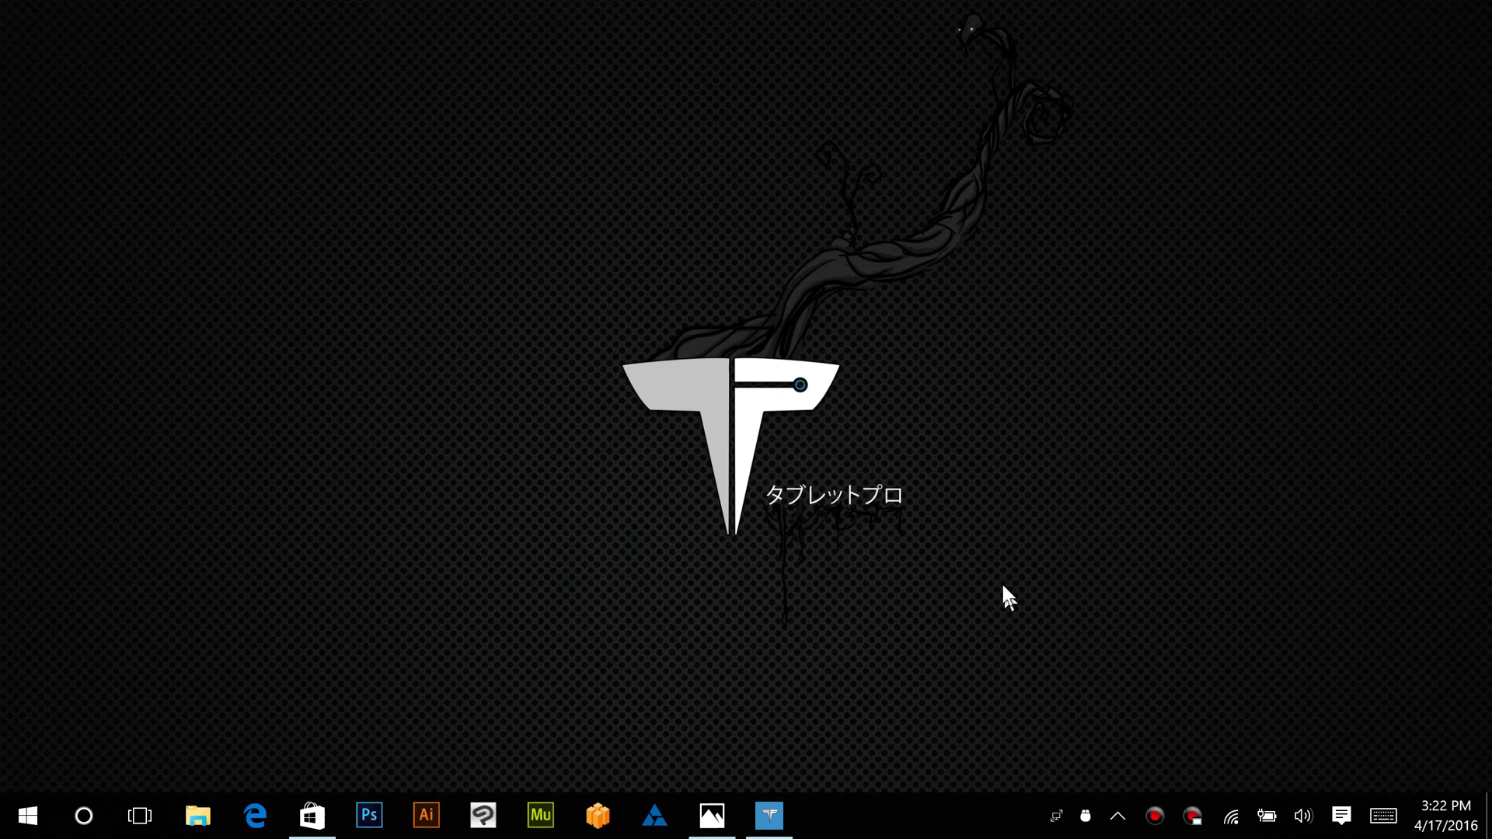
Step: Restore Tablet Pro from the taskbar, return to the main screen and open the Layout Editor
click(763, 822)
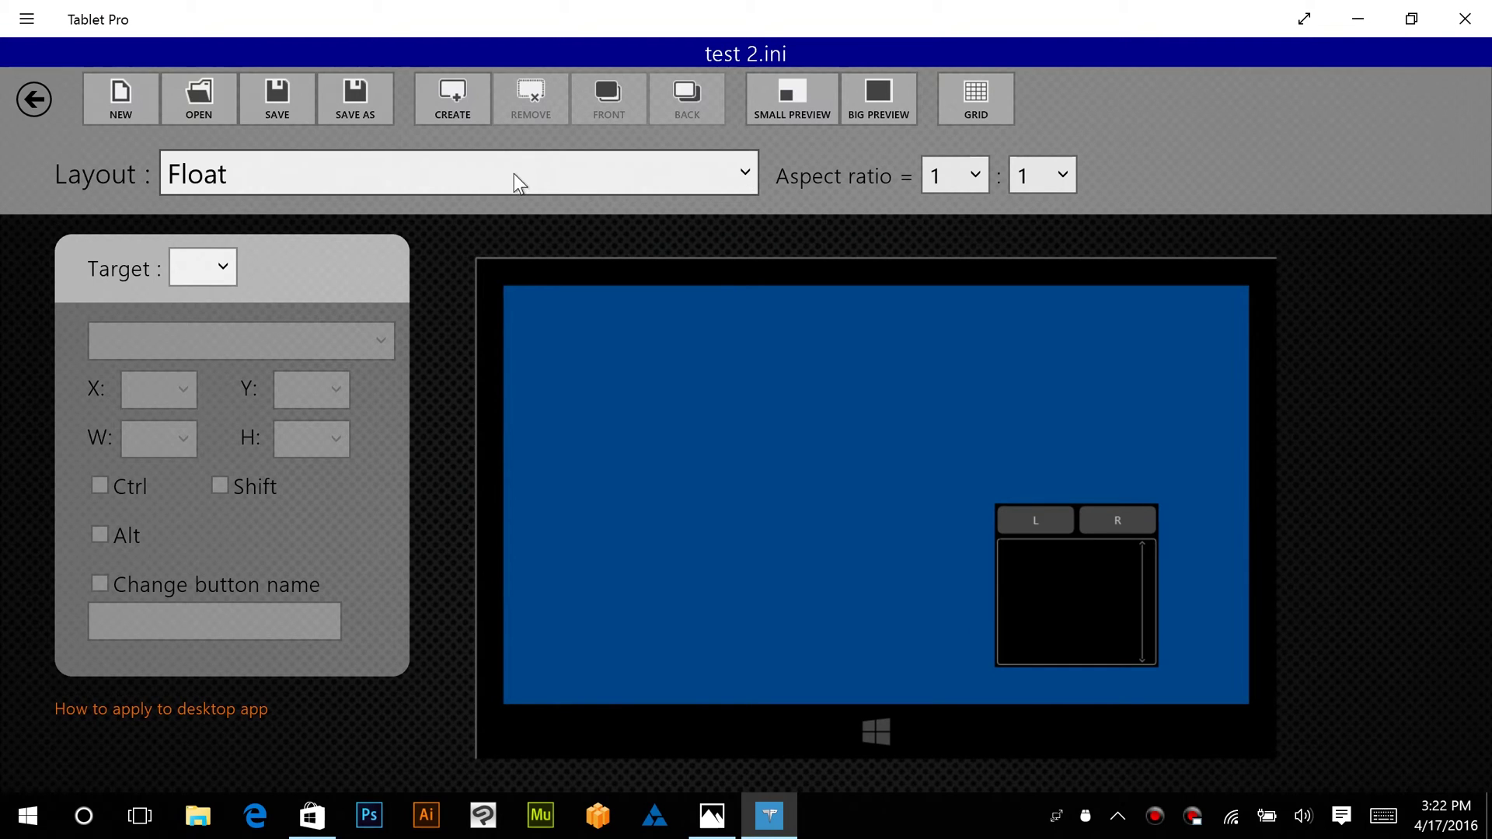
click(31, 101)
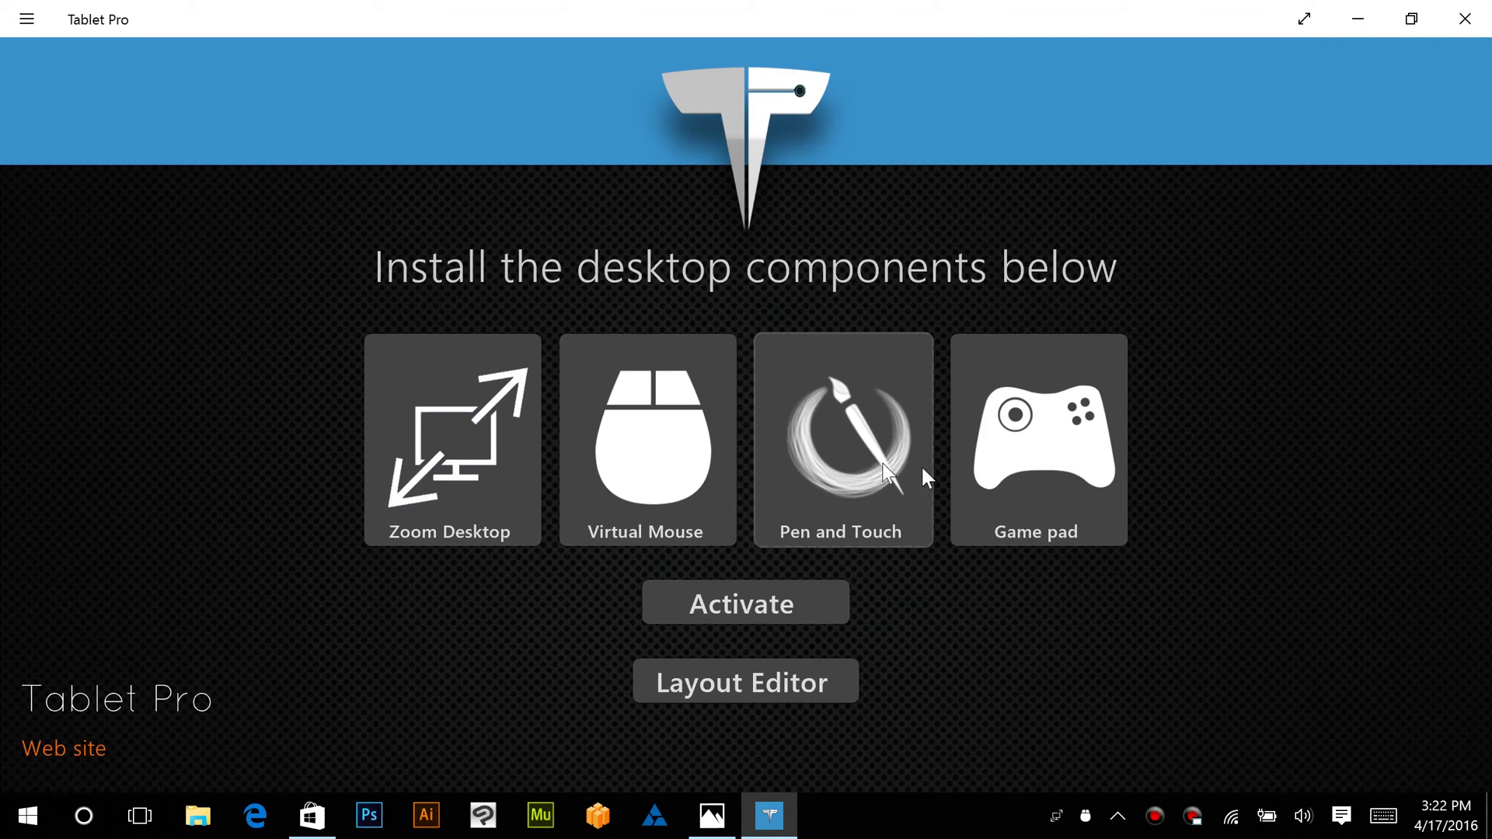
click(787, 682)
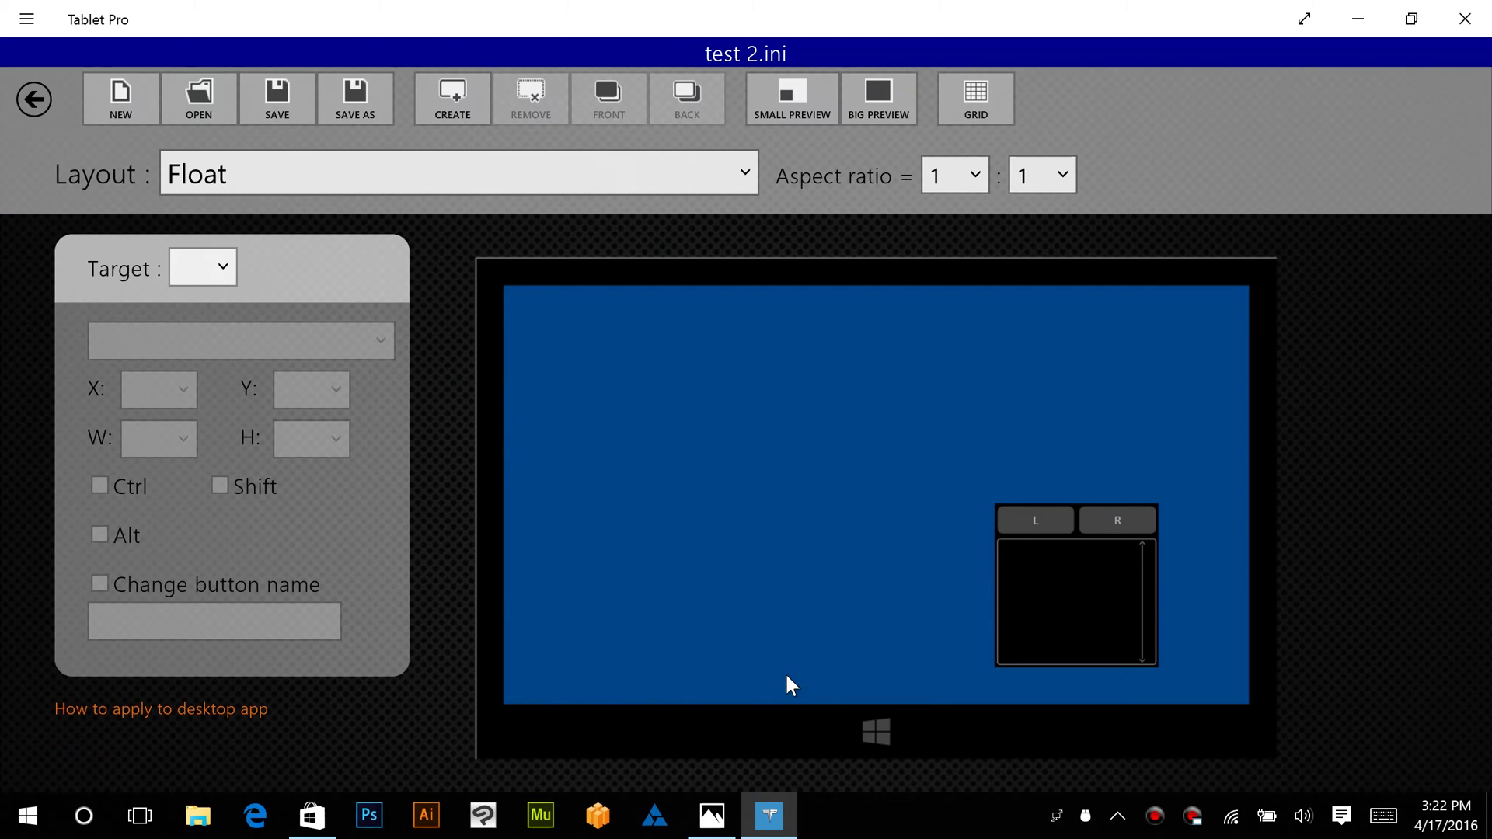
Step: Change the layout type to Fullscreen and delete the R, Space and empty buttons, leaving a bare frame
click(735, 170)
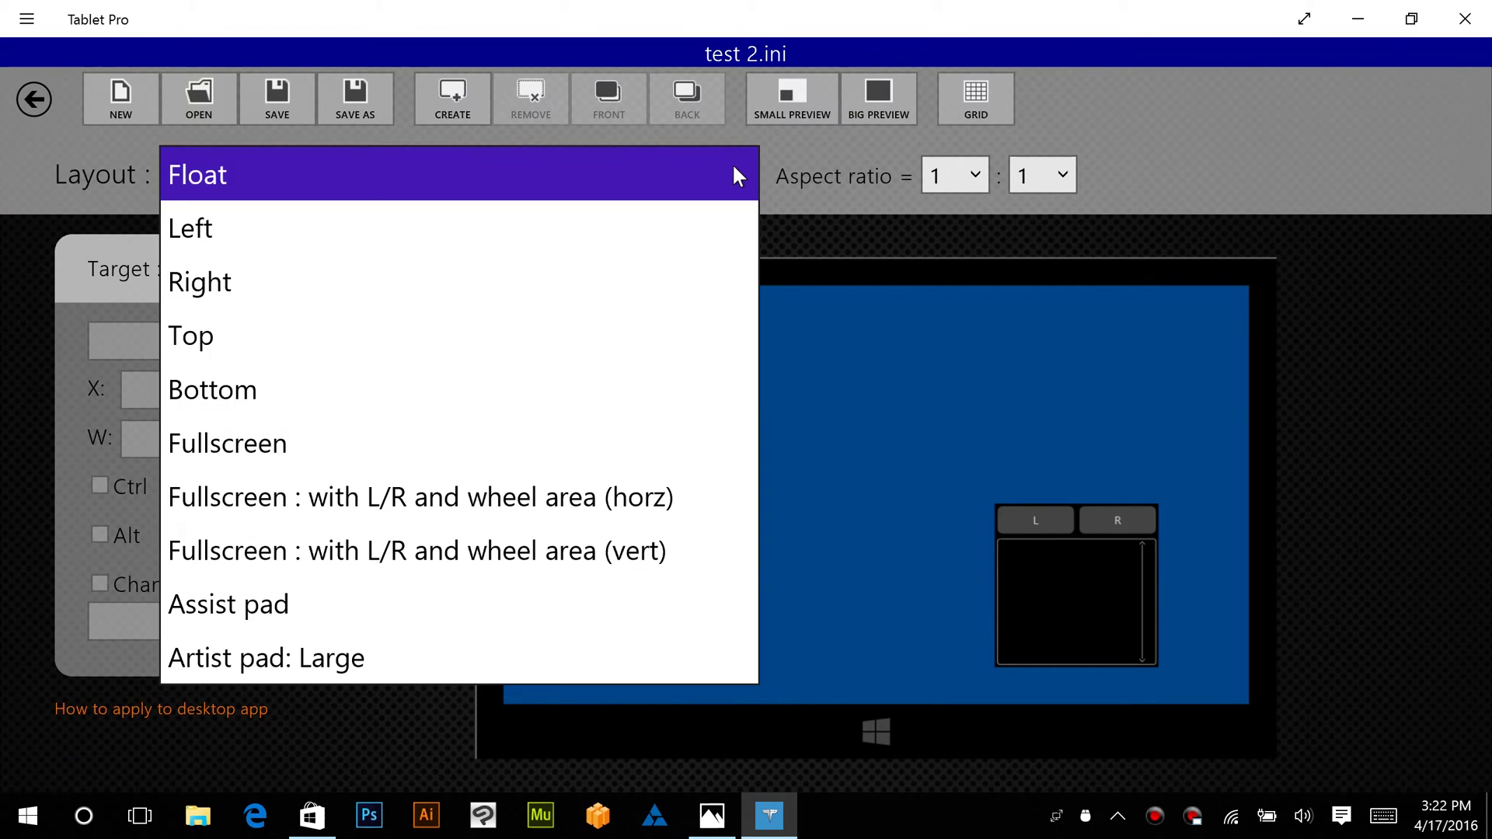
click(569, 450)
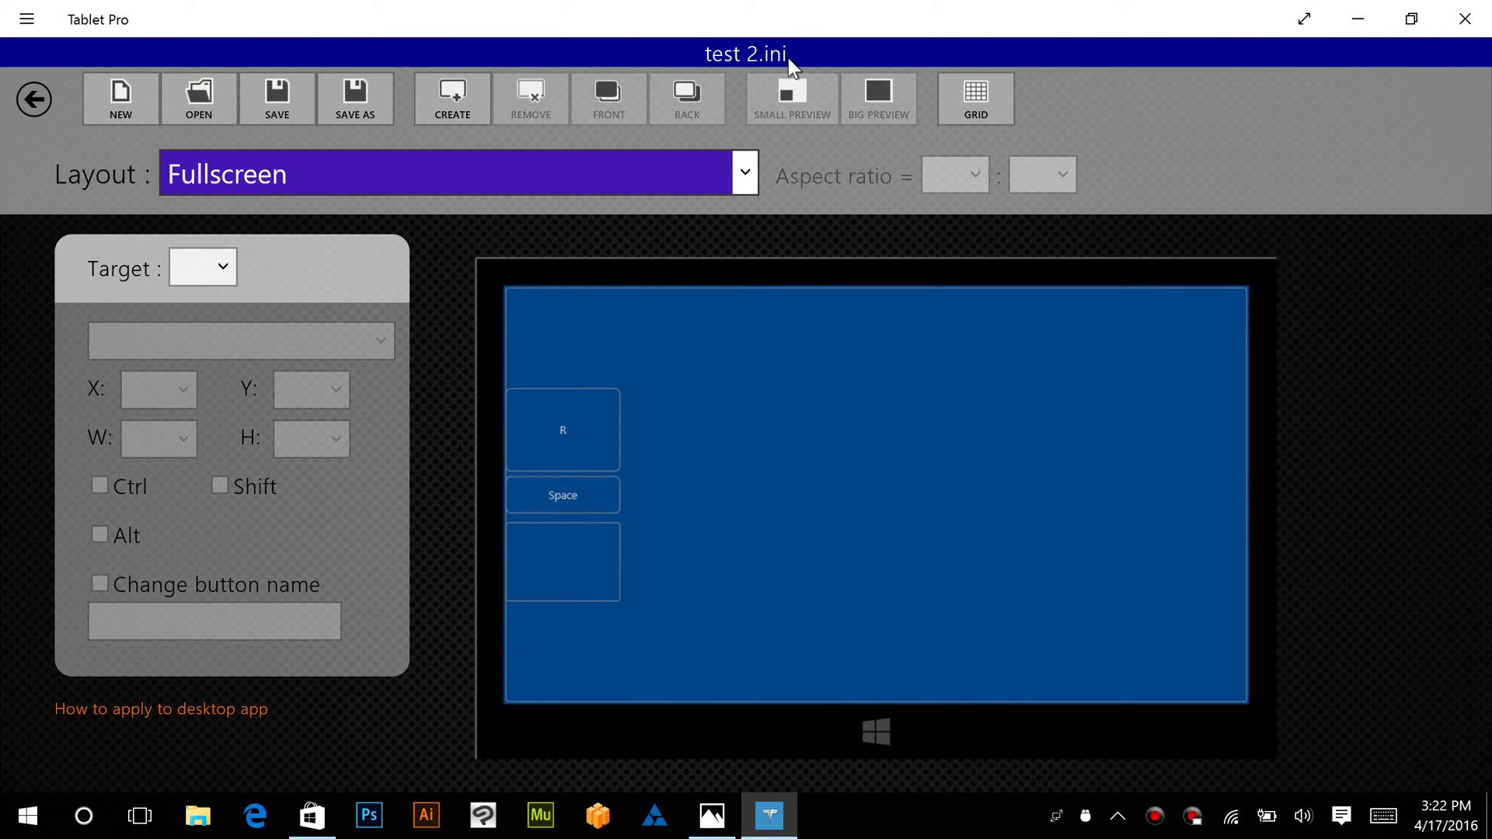
click(587, 438)
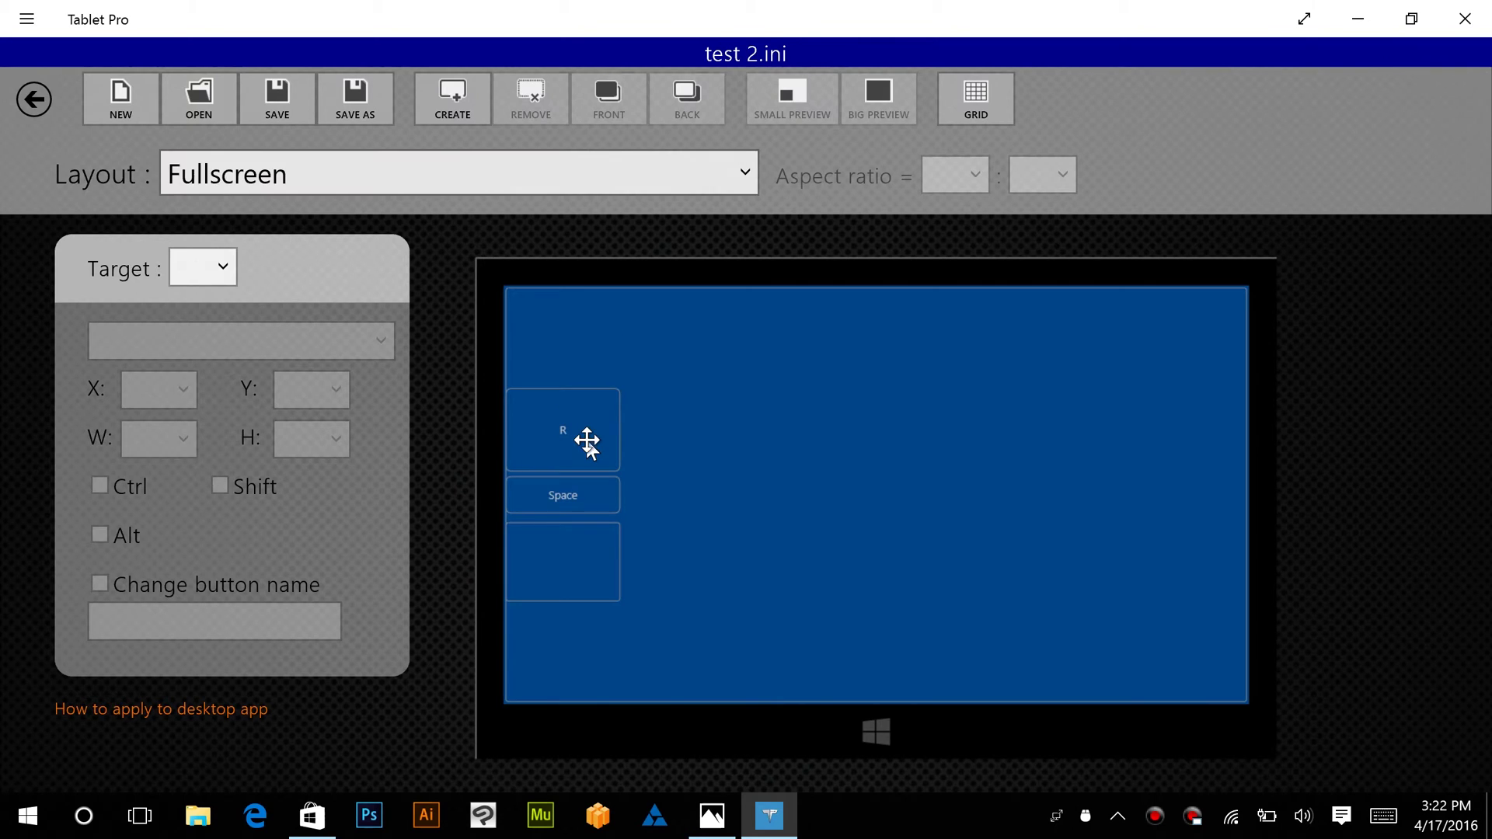
click(528, 109)
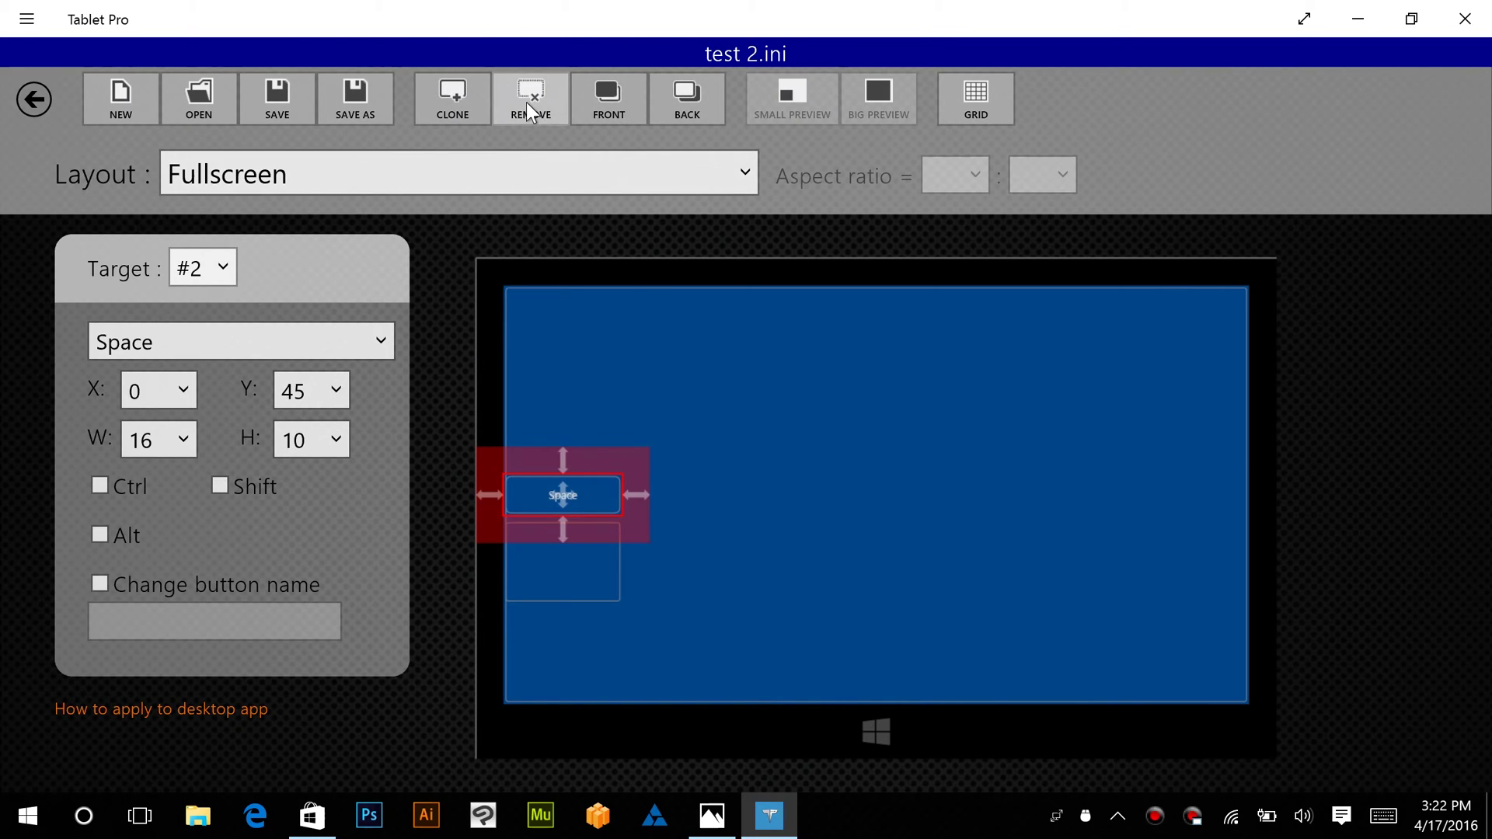
click(528, 110)
click(528, 111)
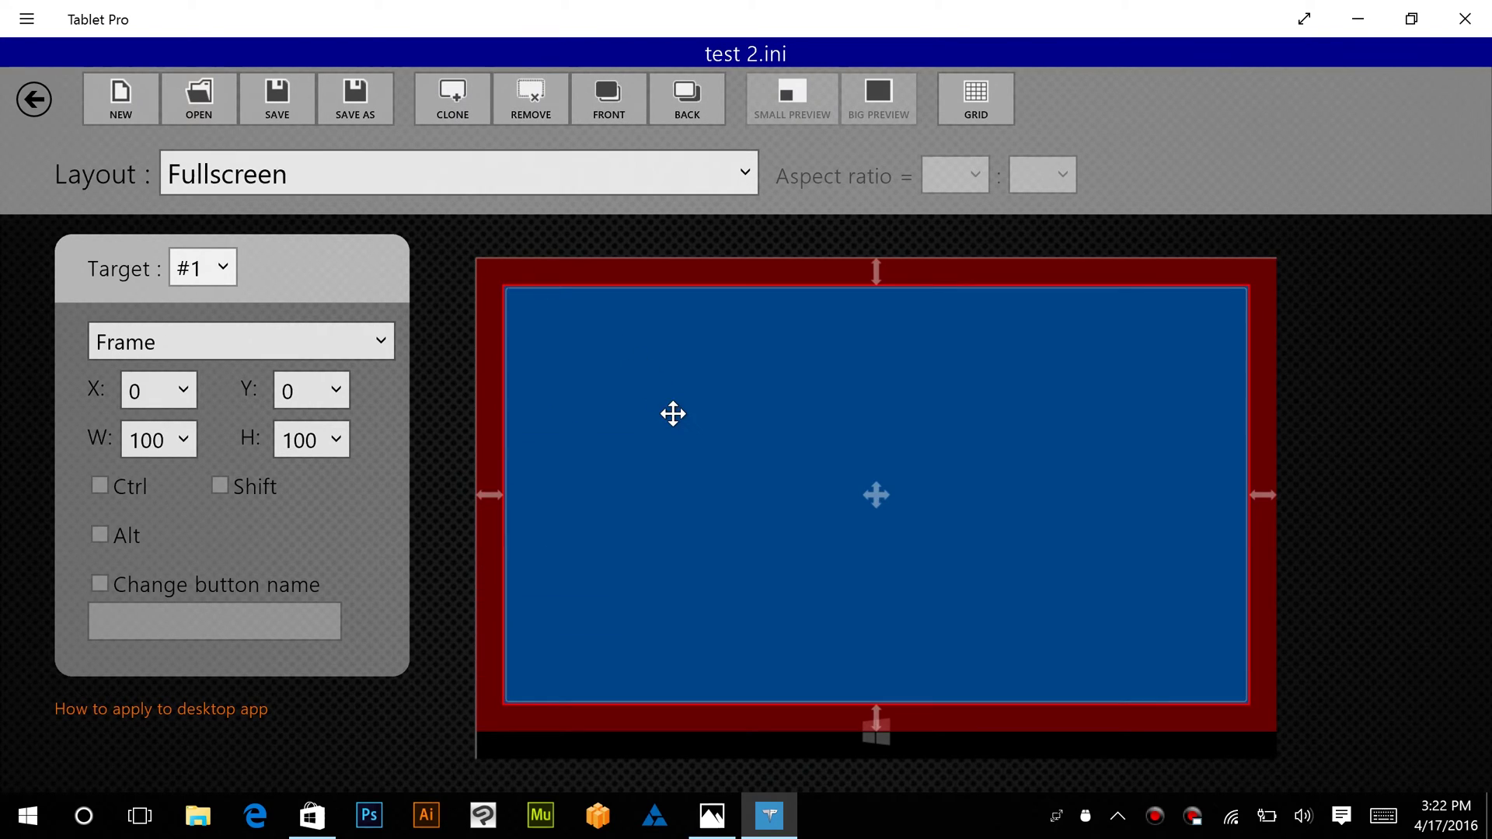
click(1334, 407)
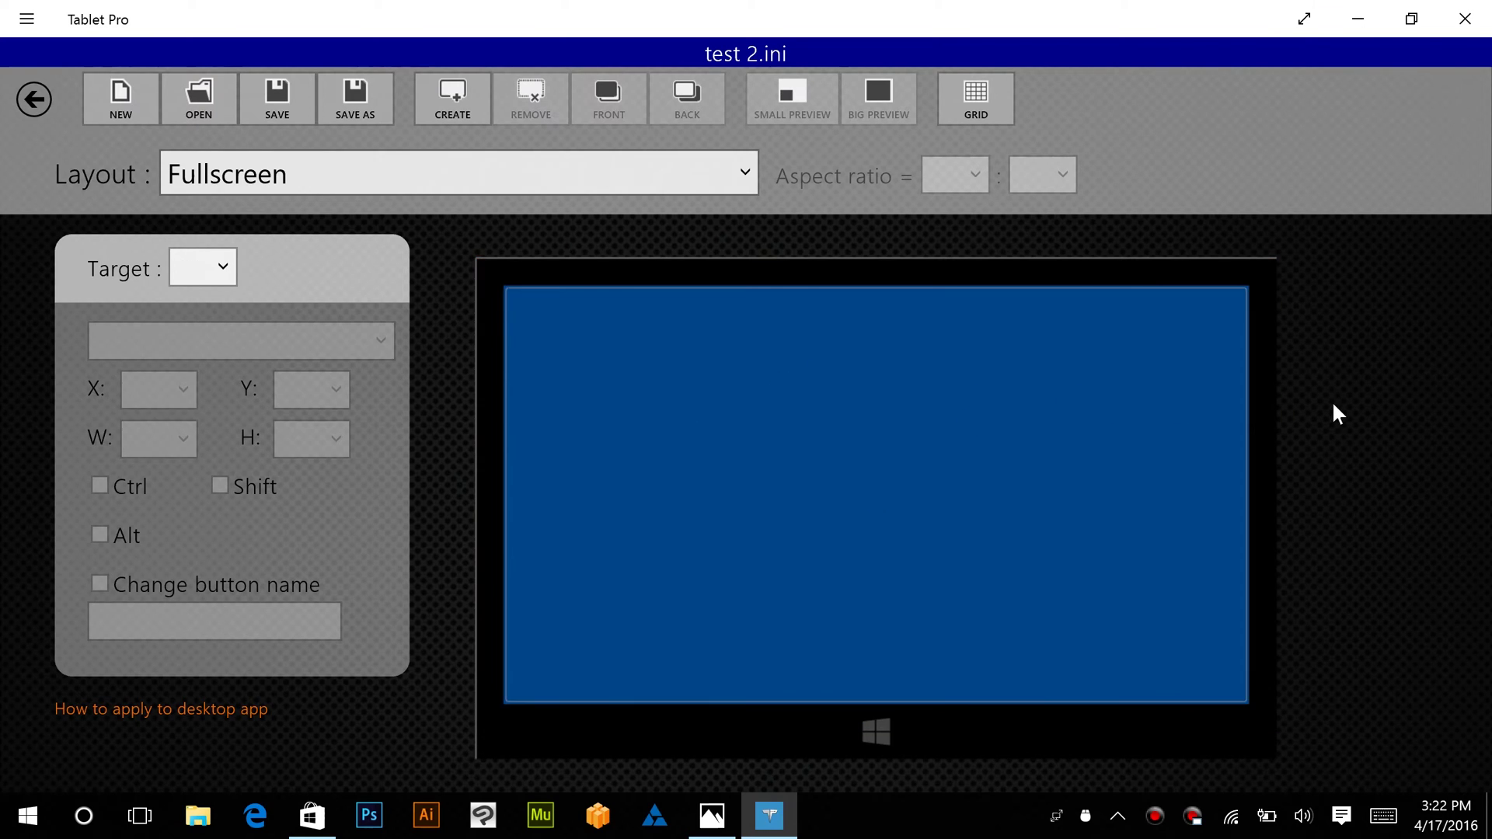
click(1071, 427)
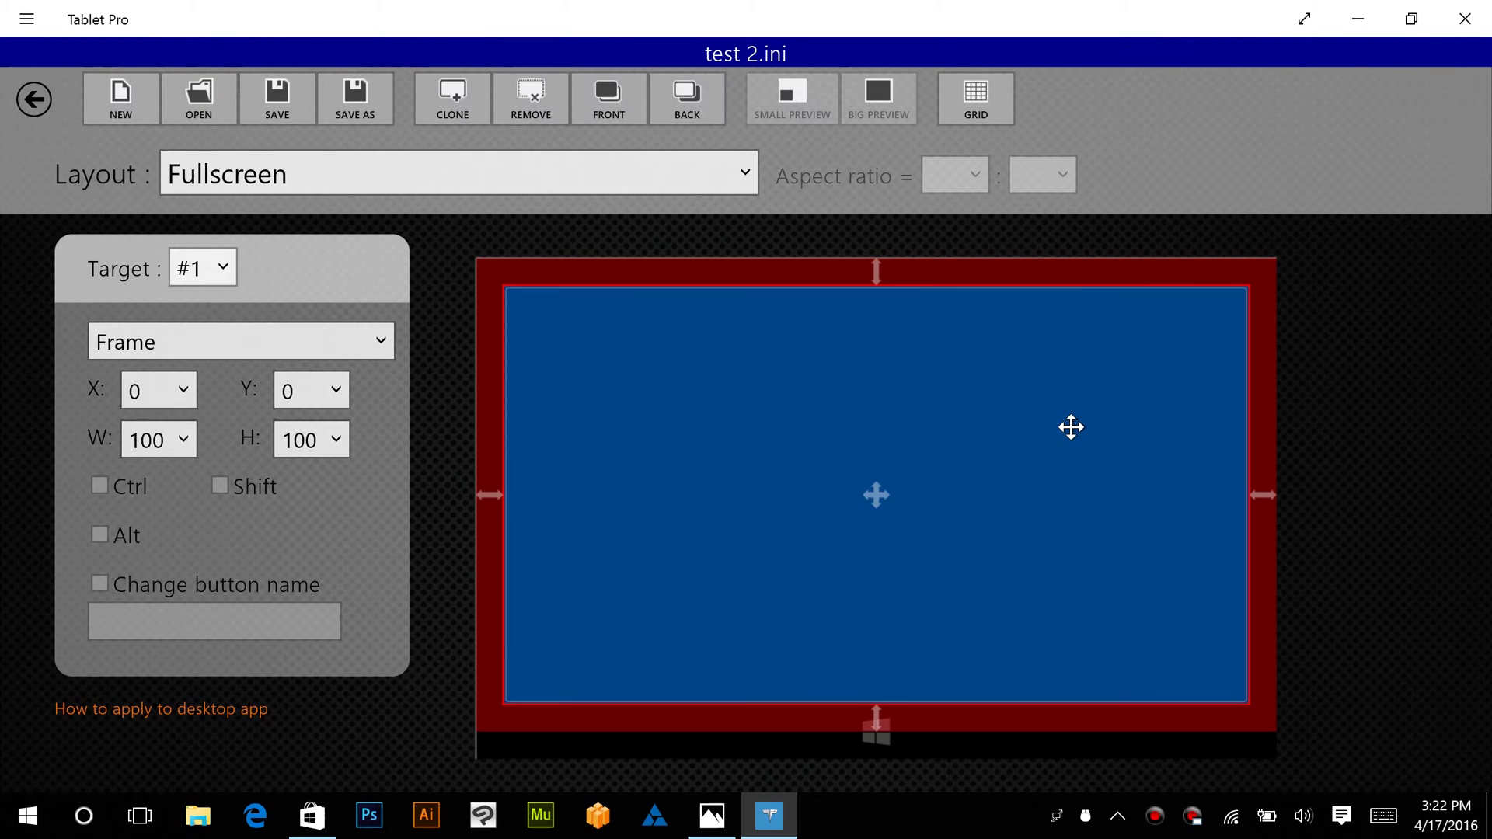
click(1430, 365)
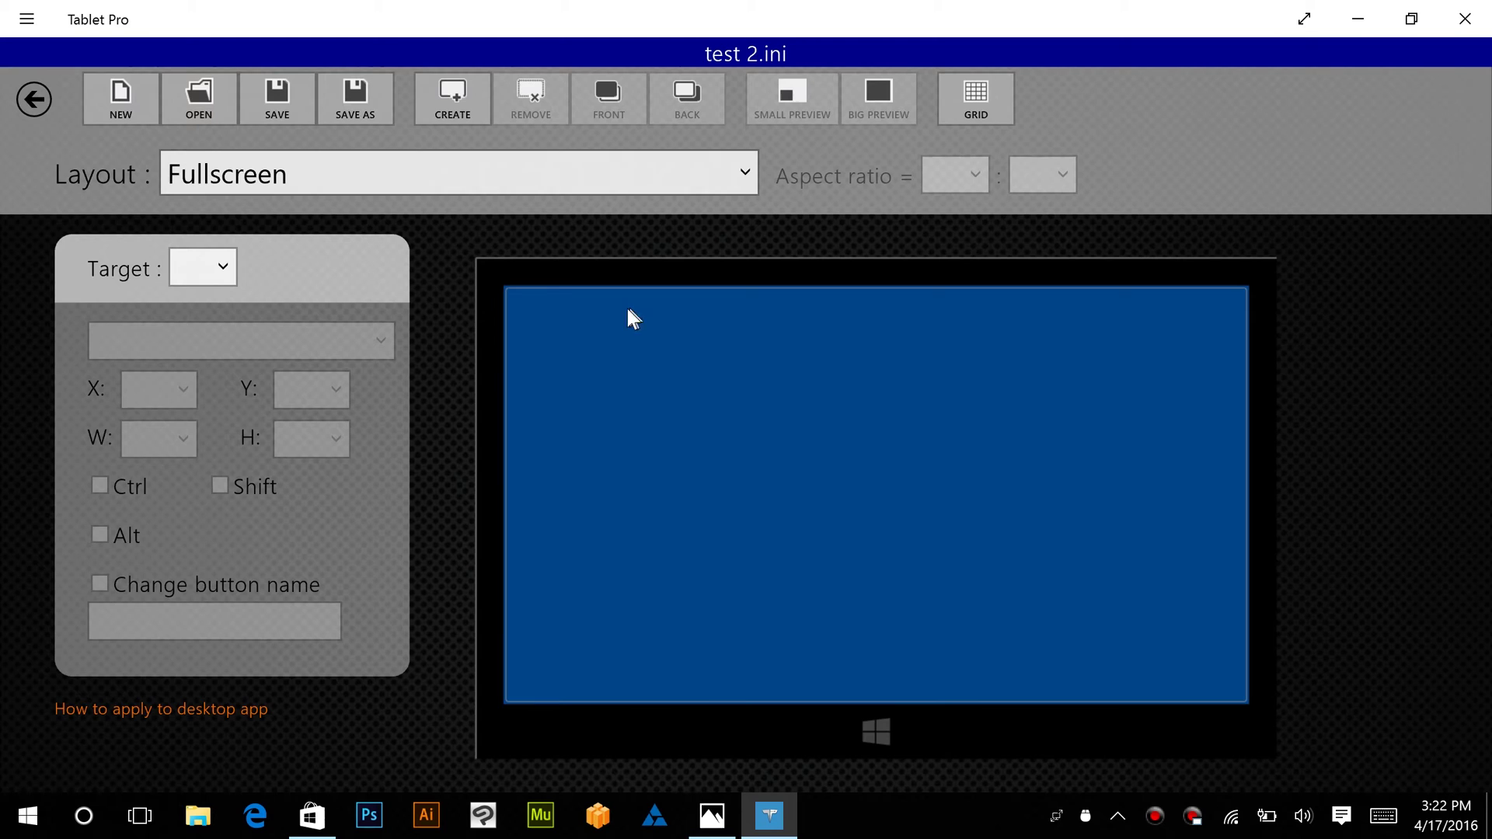
Step: Create a new button on the left edge at Y 16, sized 14 wide by 17 tall
click(457, 117)
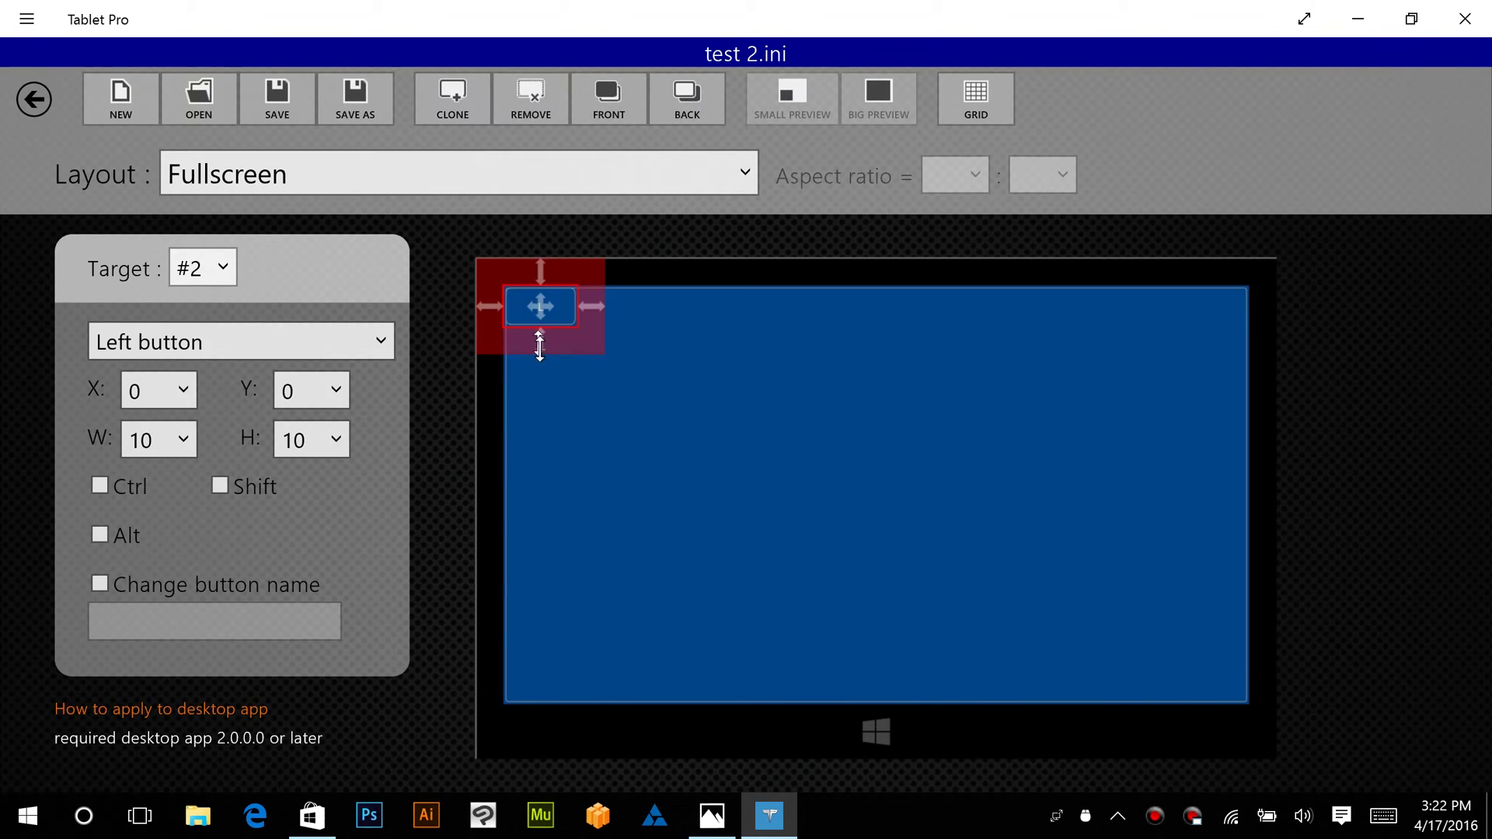
drag(546, 303, 544, 432)
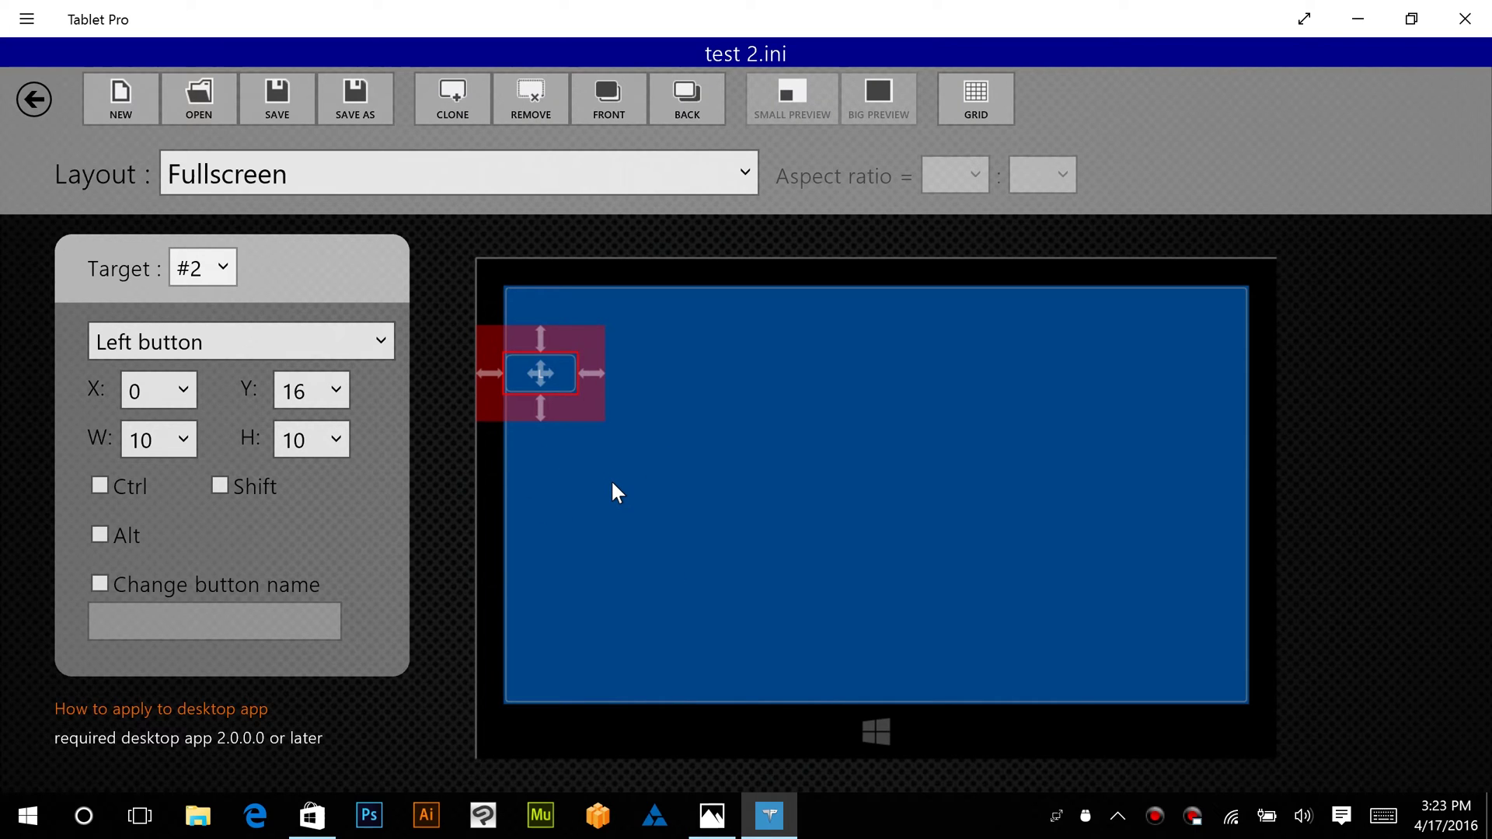
scroll(611, 478, up, 2)
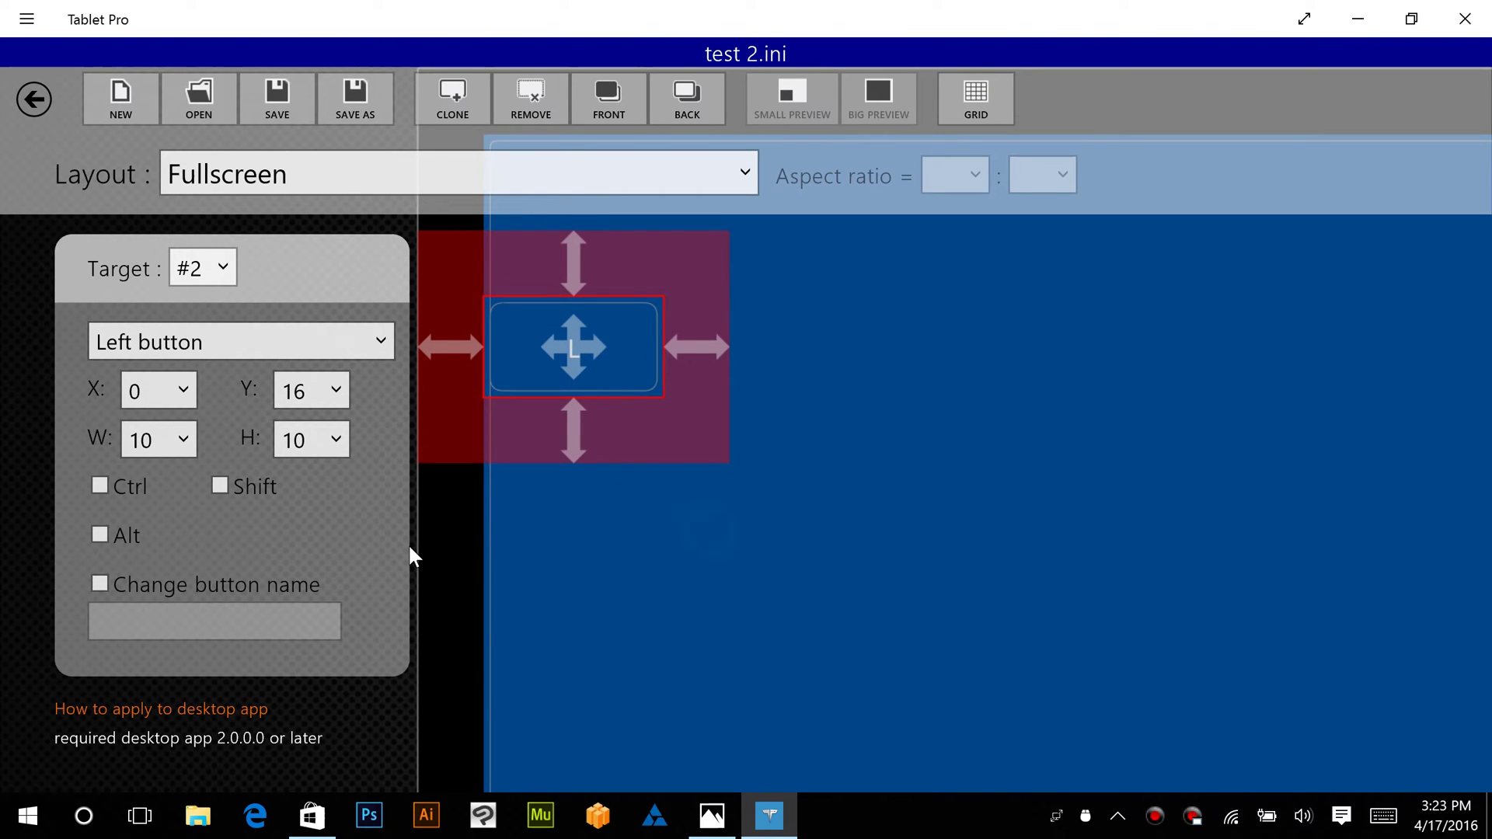
drag(707, 530, 931, 600)
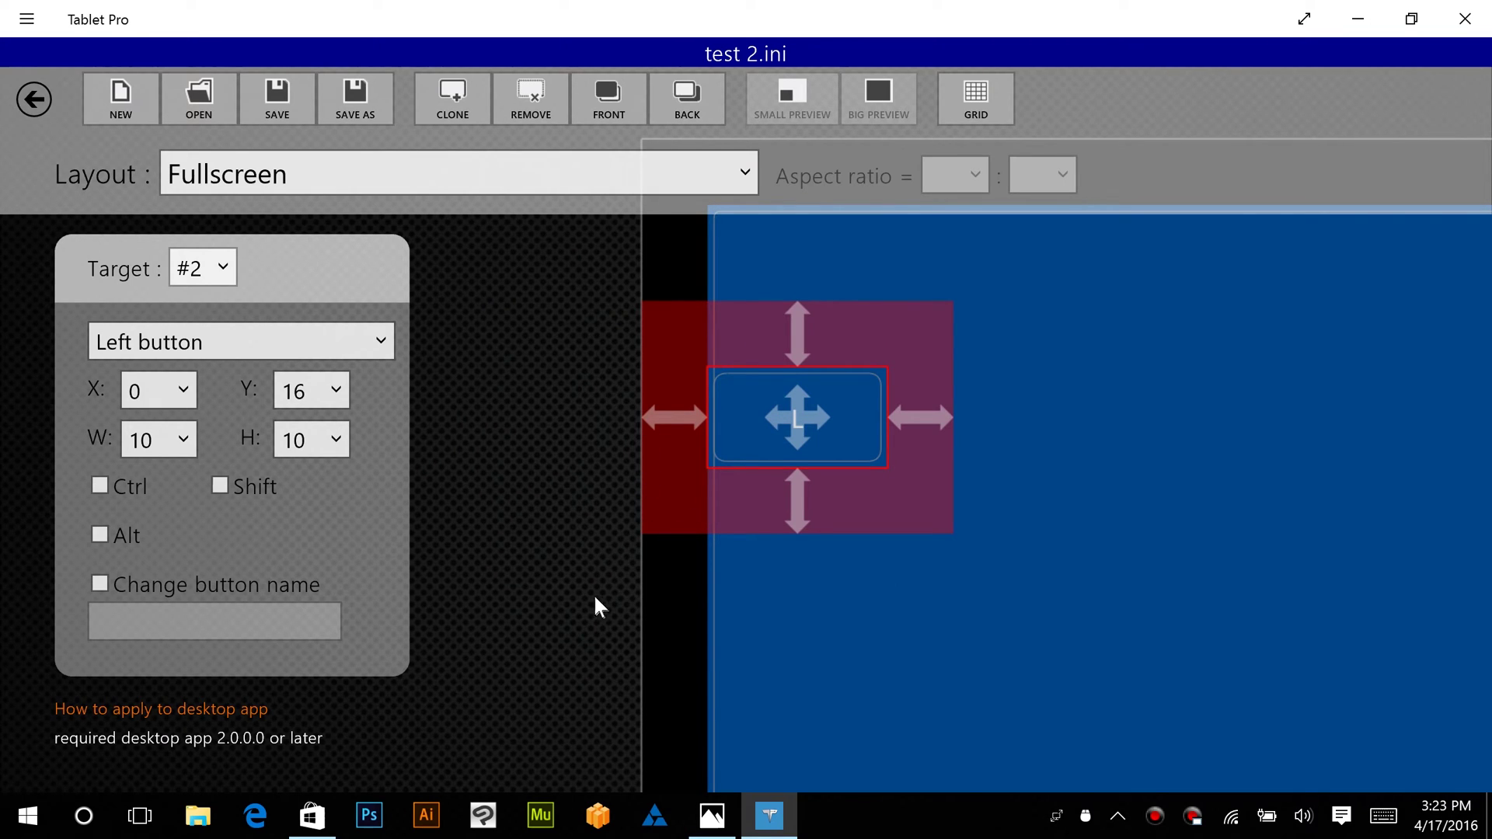
drag(876, 601, 840, 634)
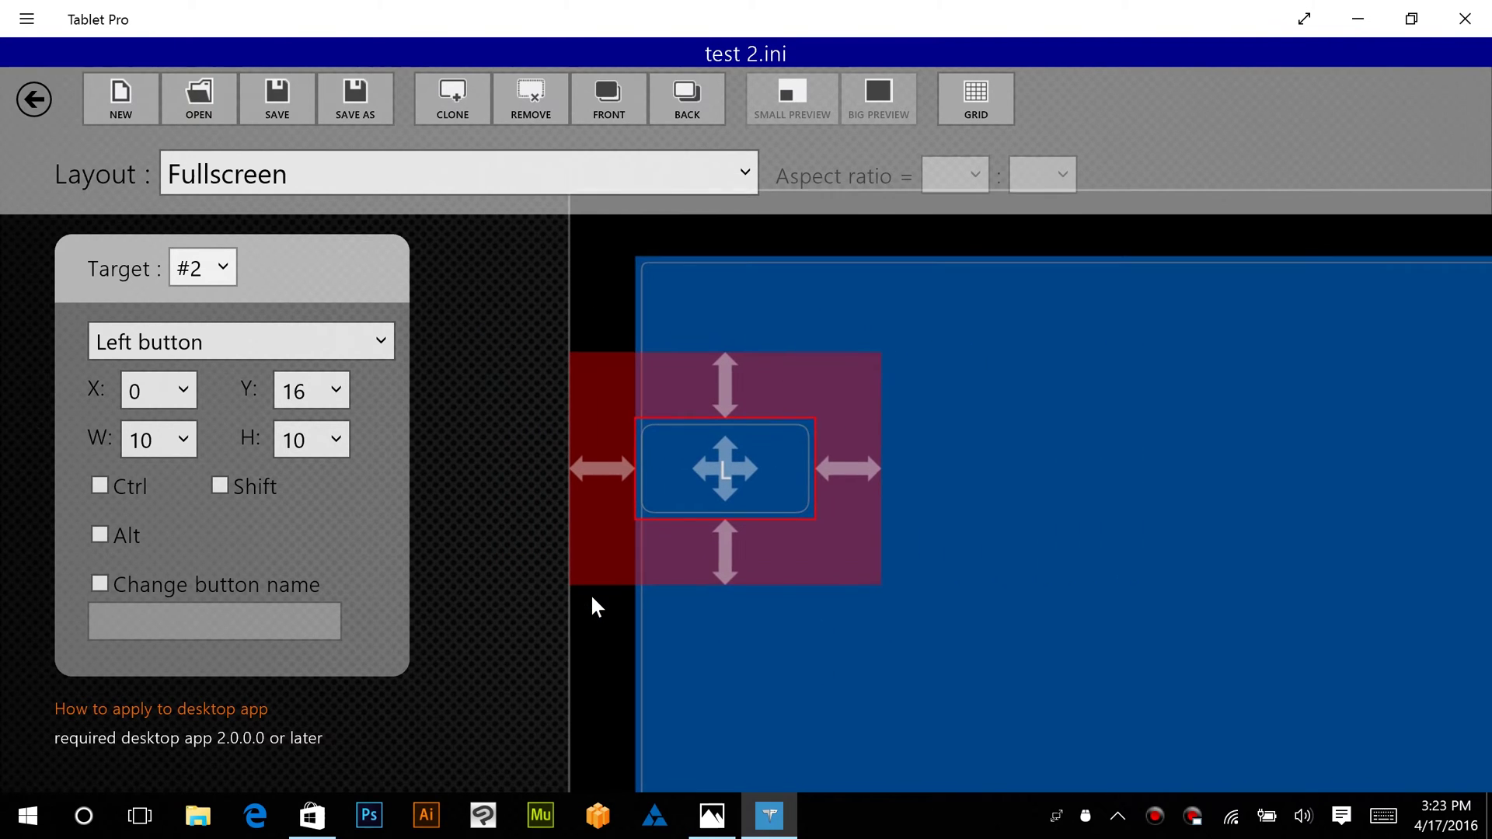
drag(725, 551, 725, 621)
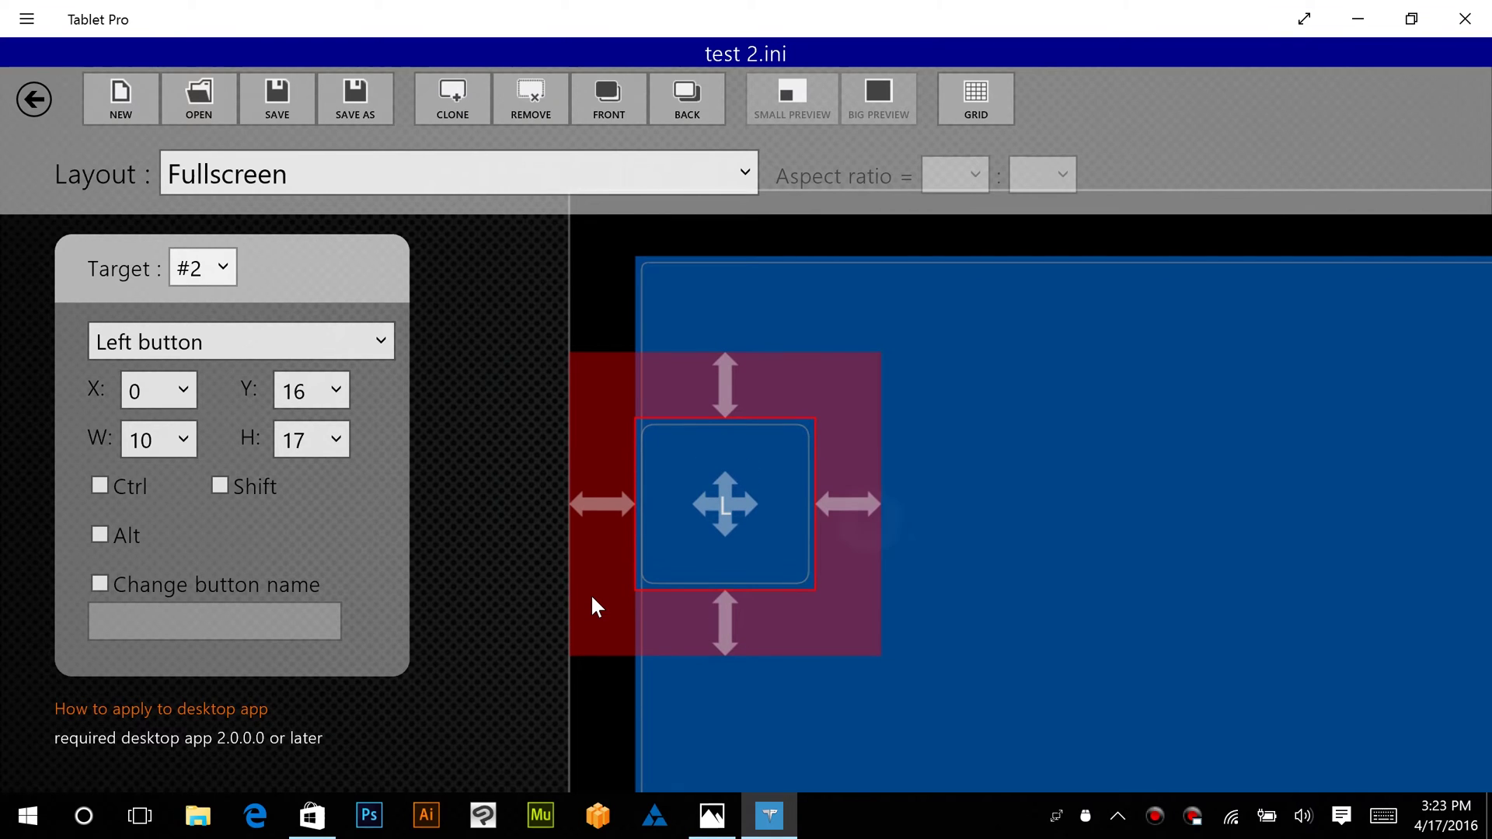
drag(848, 503, 921, 504)
Step: Clone the button twice, placing copies at Y 35 and Y 58, the last shrunk to 9×10
click(452, 99)
drag(943, 603, 761, 697)
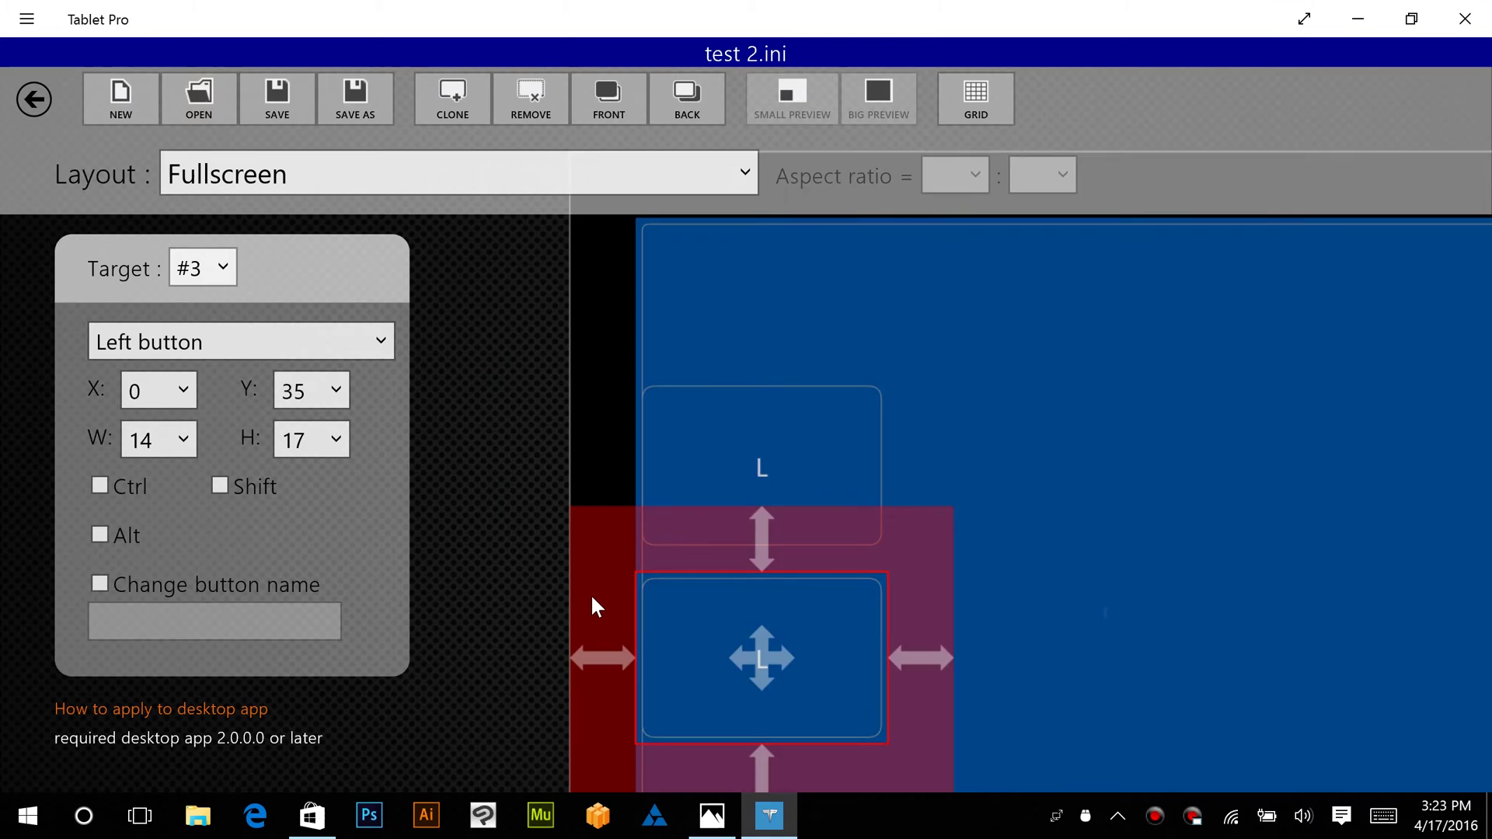
click(452, 99)
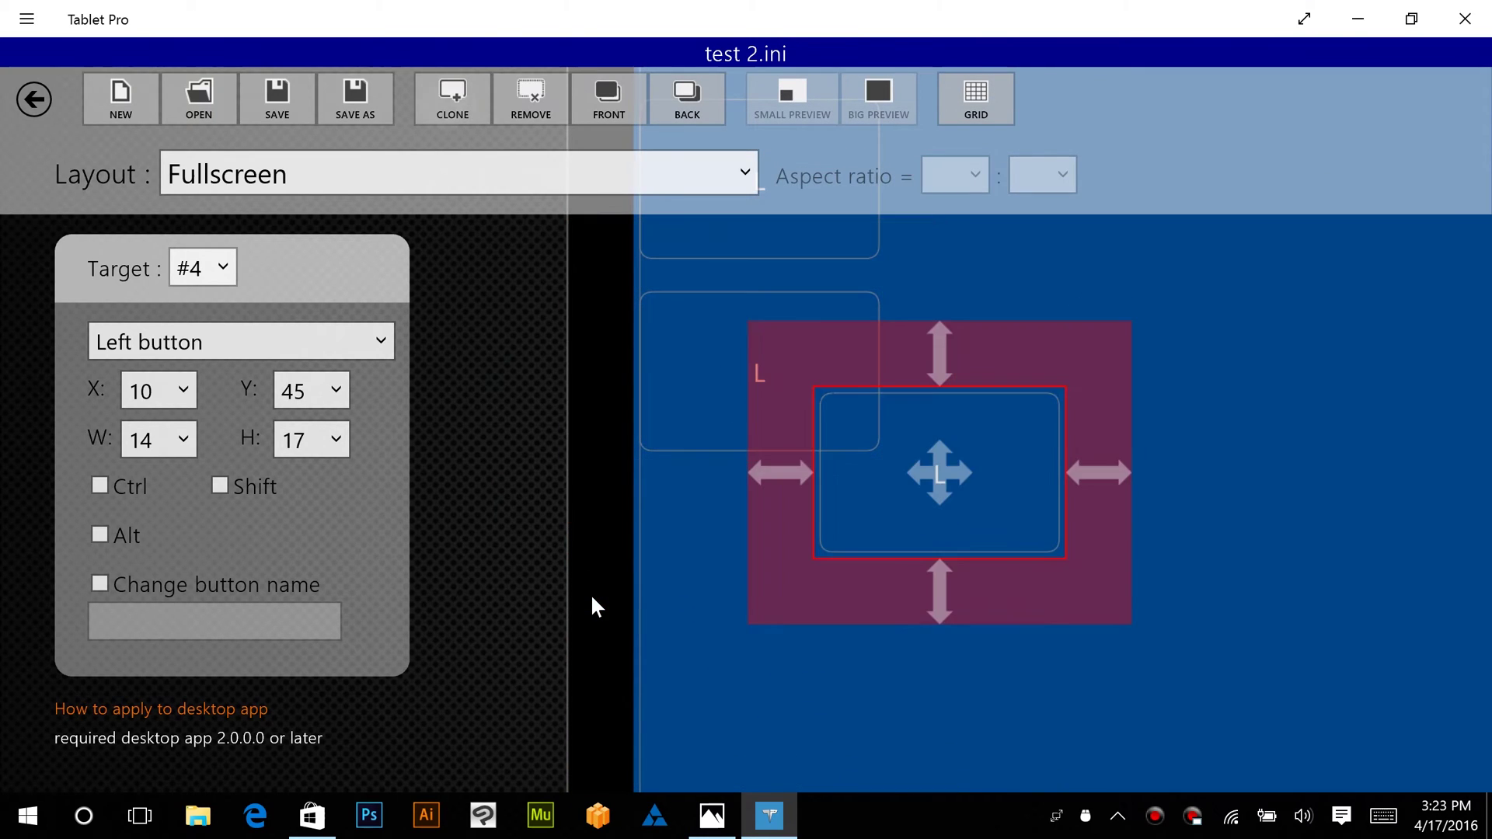
mouse_move(940, 473)
mouse_down()
mouse_move(796, 605)
mouse_move(760, 595)
mouse_up()
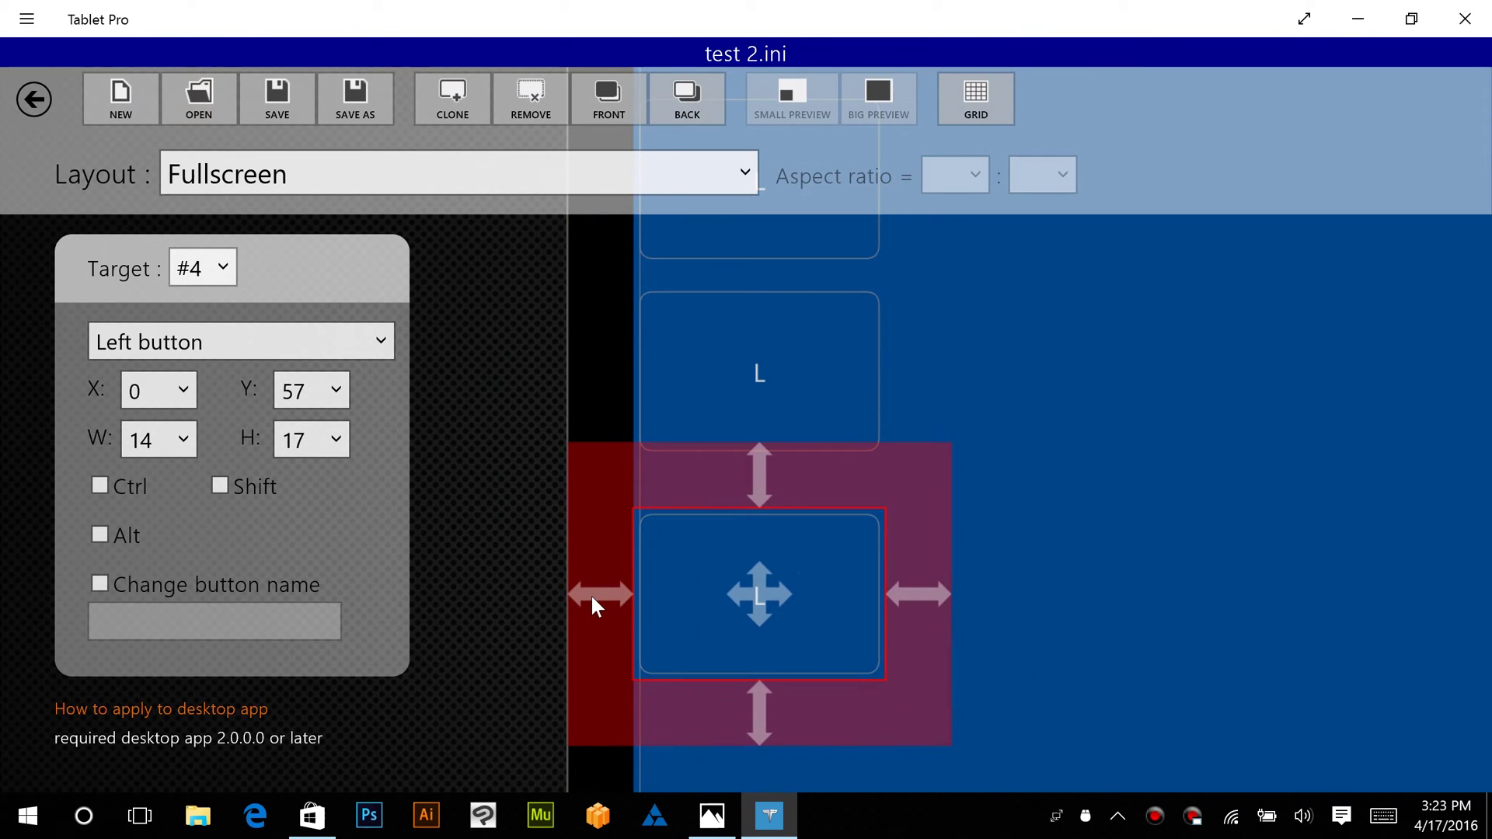
drag(600, 595, 689, 594)
drag(799, 476, 804, 546)
drag(805, 629, 714, 570)
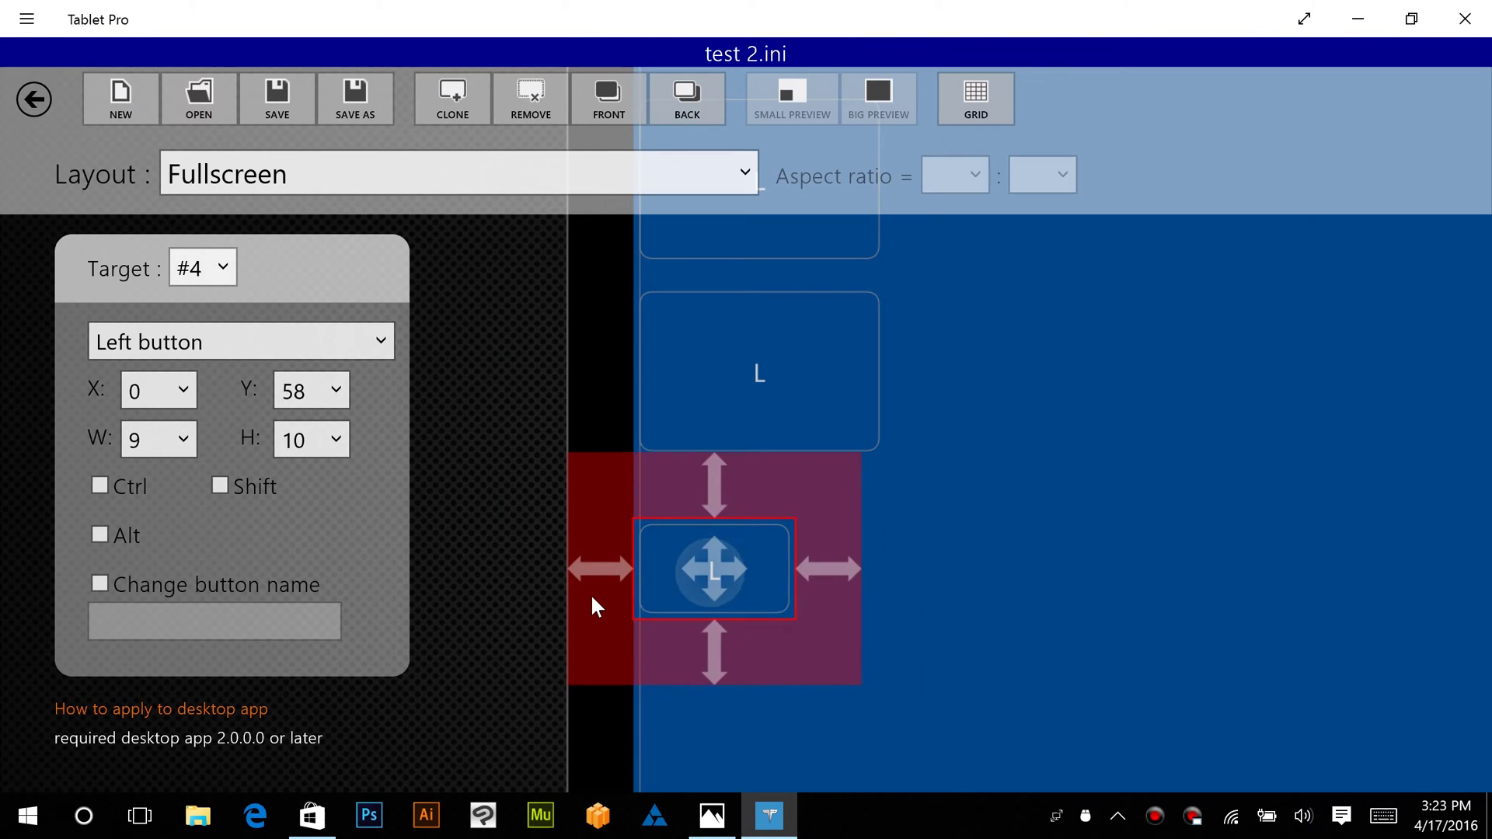
Step: Assign the Shift function to the bottom button
click(241, 342)
scroll(241, 342, down, 1)
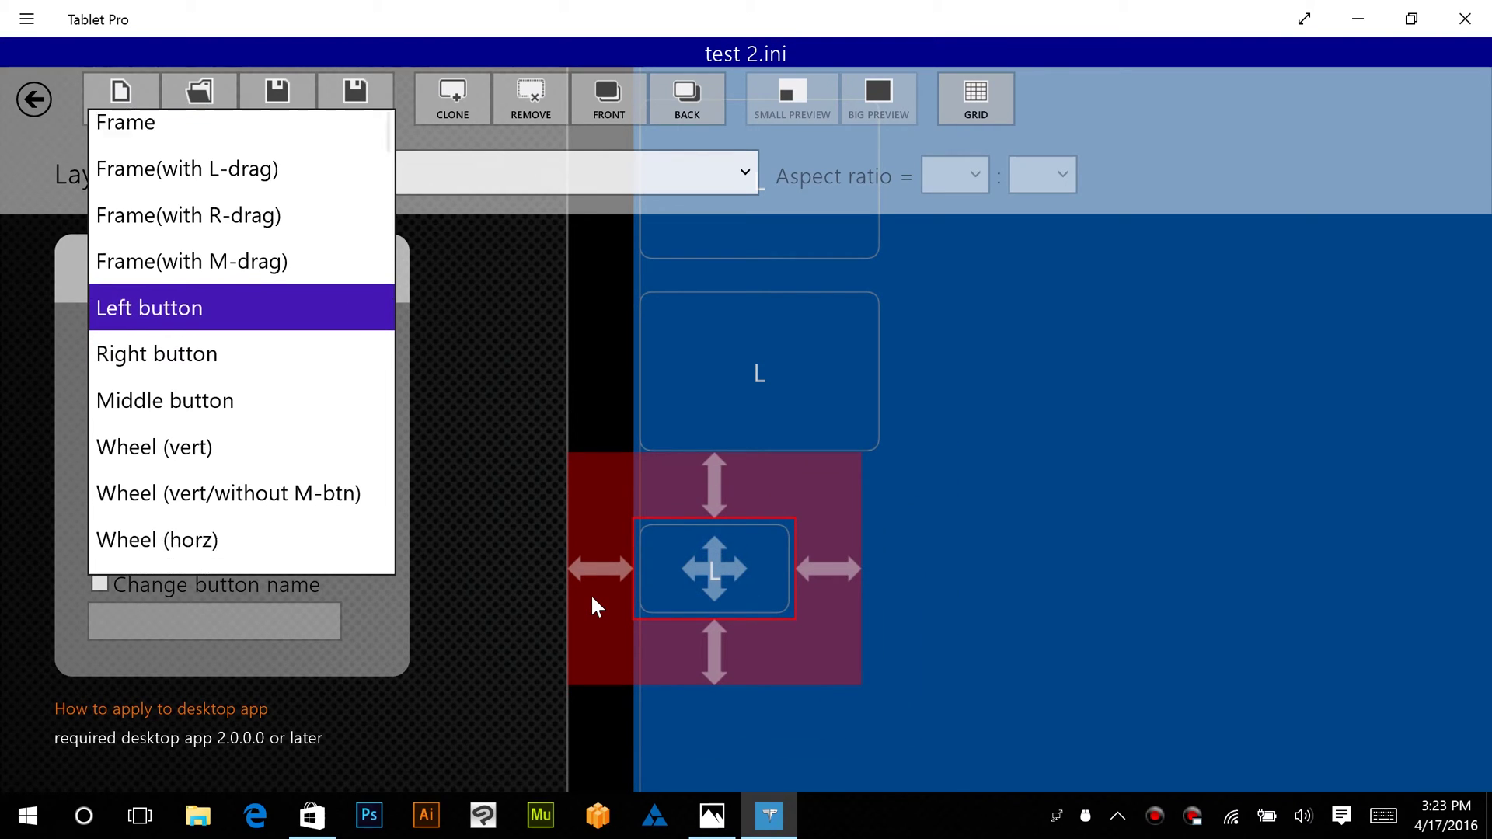
scroll(241, 342, down, 5)
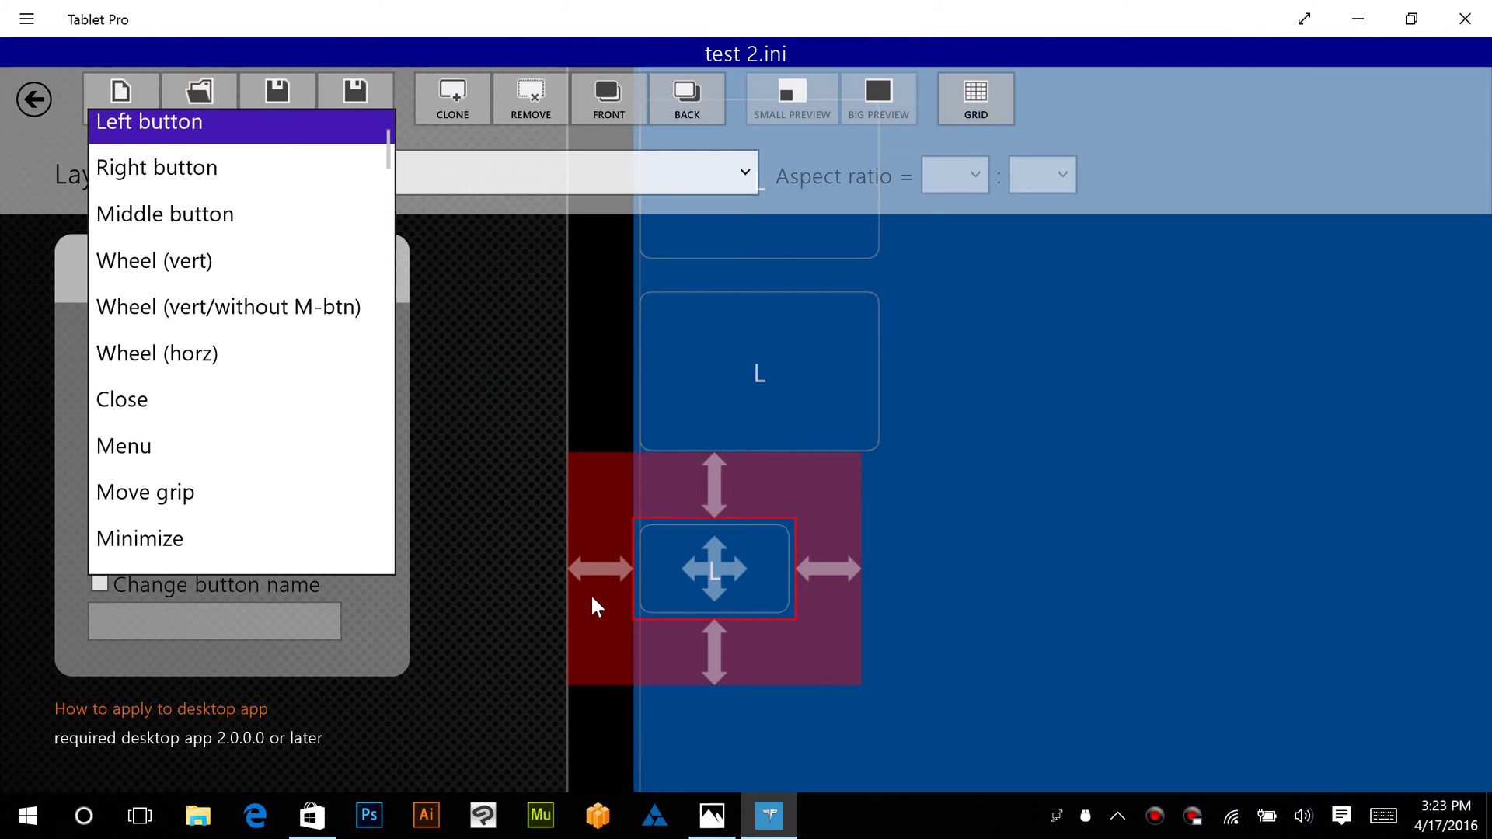
scroll(241, 342, down, 1)
click(118, 420)
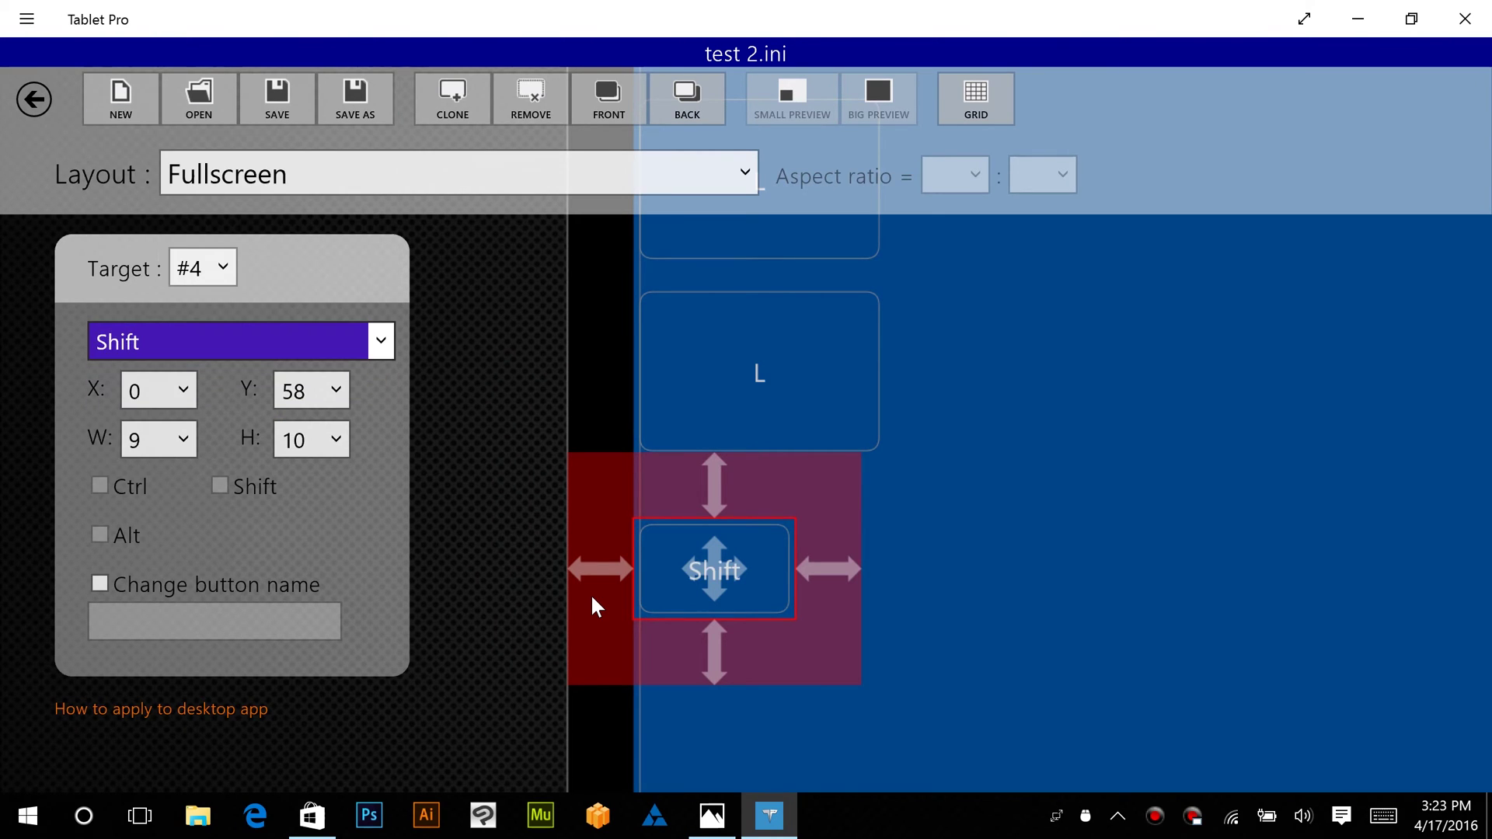
Step: Make the middle button a (blank) key with Ctrl and Alt modifiers
click(760, 371)
click(241, 342)
scroll(241, 342, up, 5)
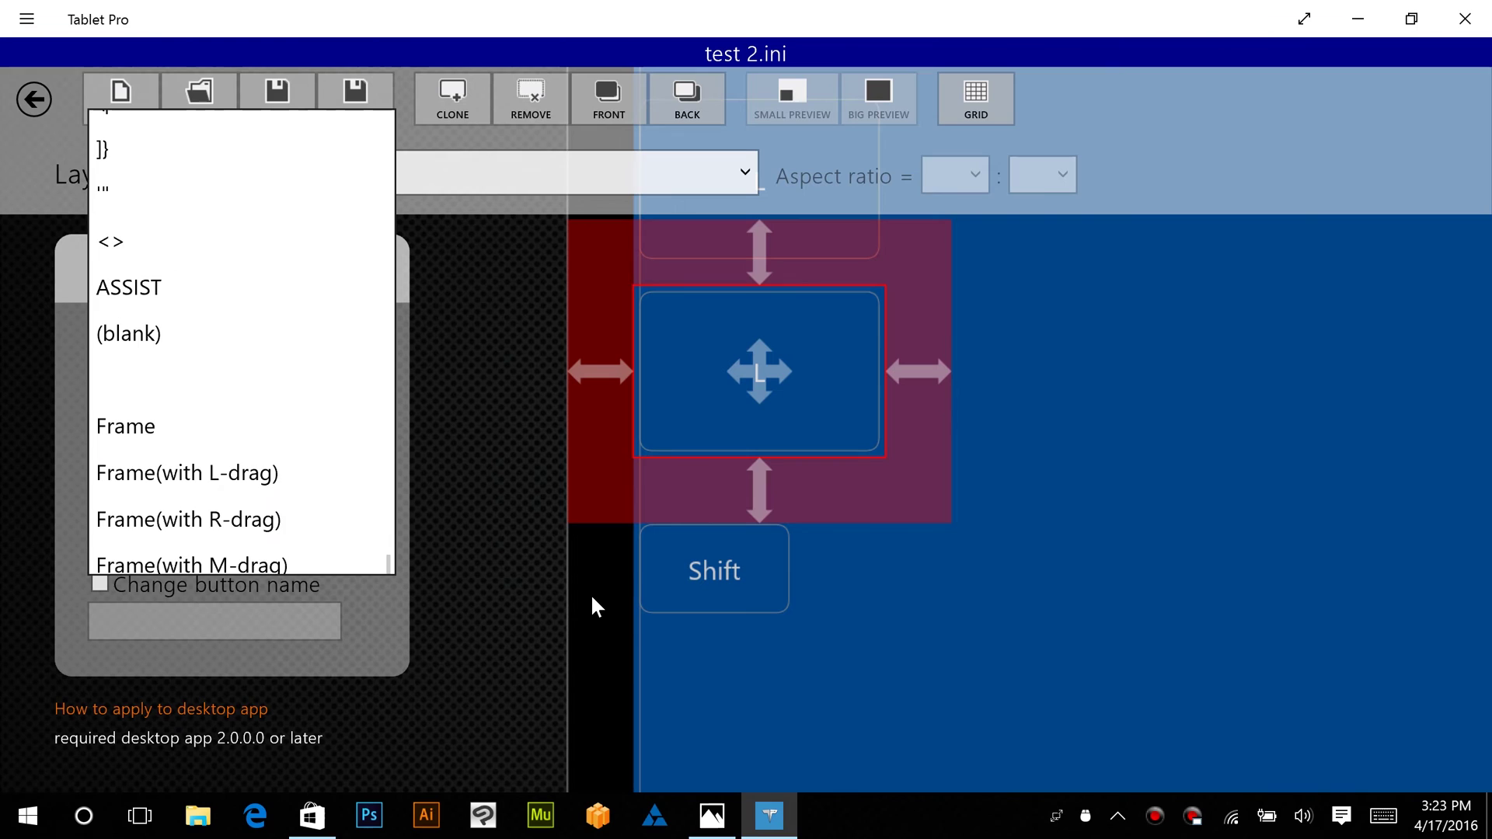
scroll(241, 342, up, 3)
scroll(241, 342, down, 4)
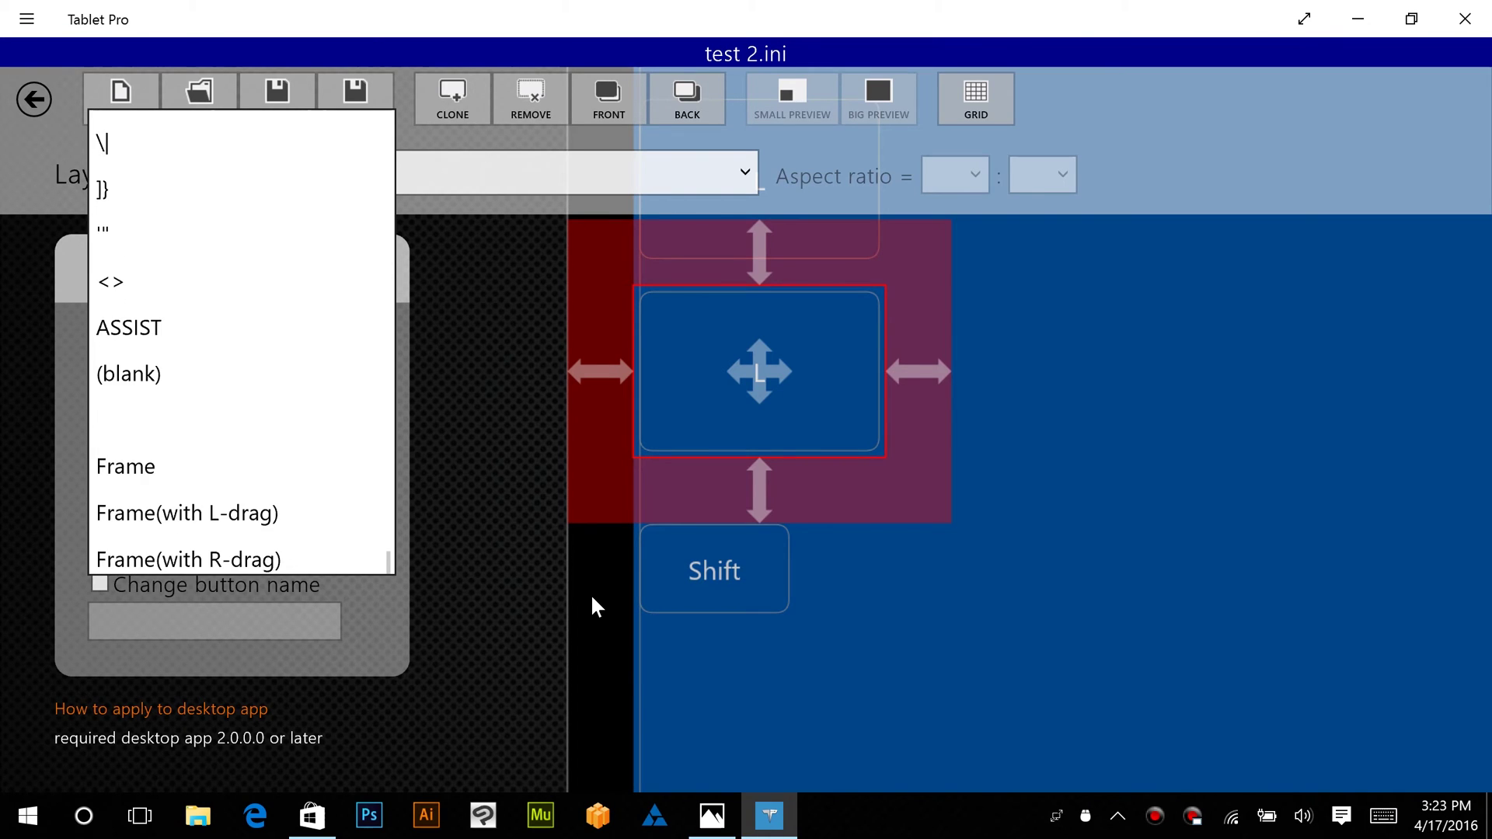
click(128, 373)
click(99, 486)
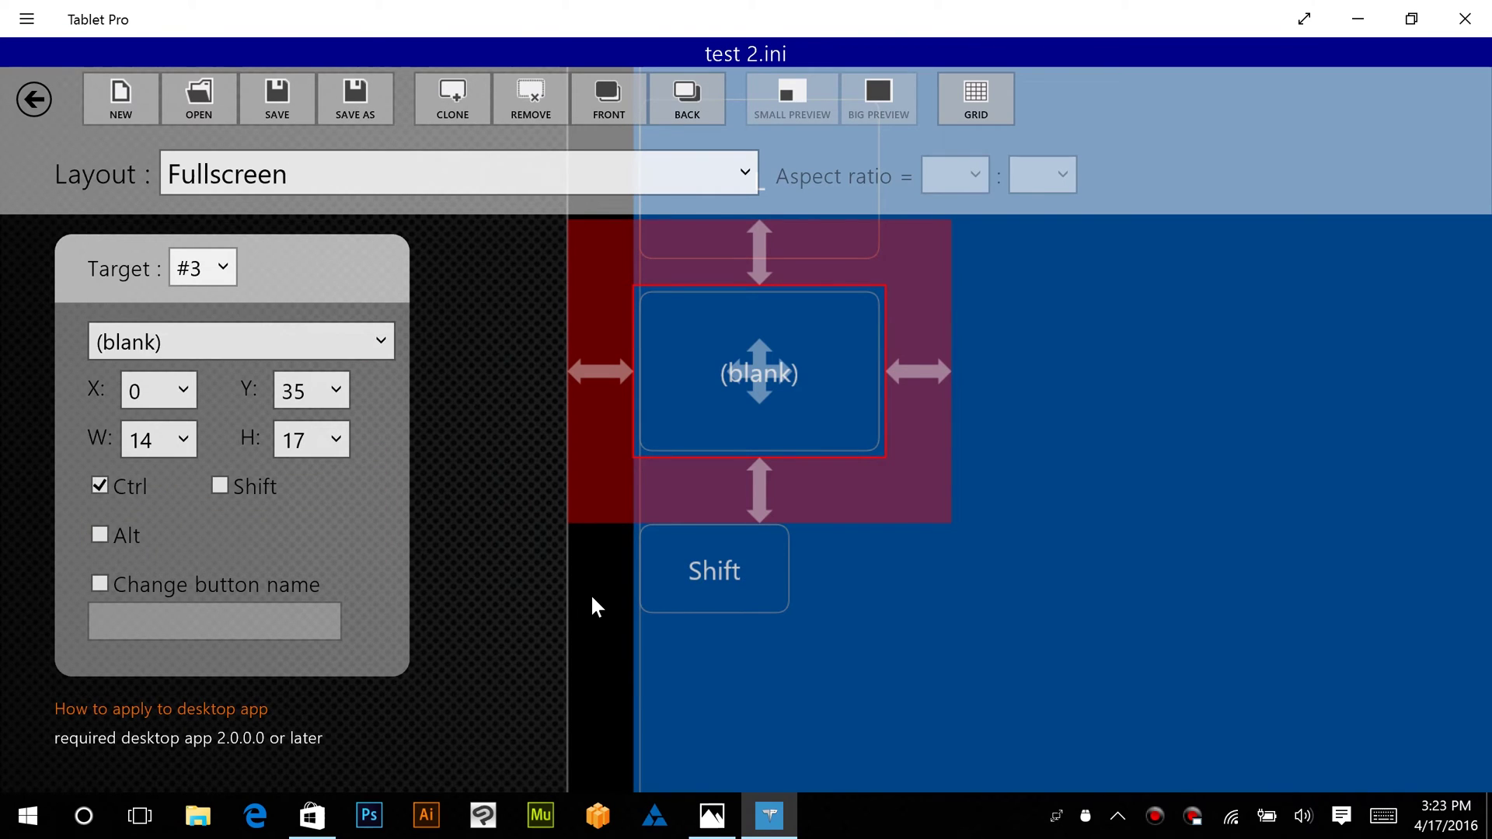
click(100, 535)
Step: Assign the Space function to the top button
click(759, 237)
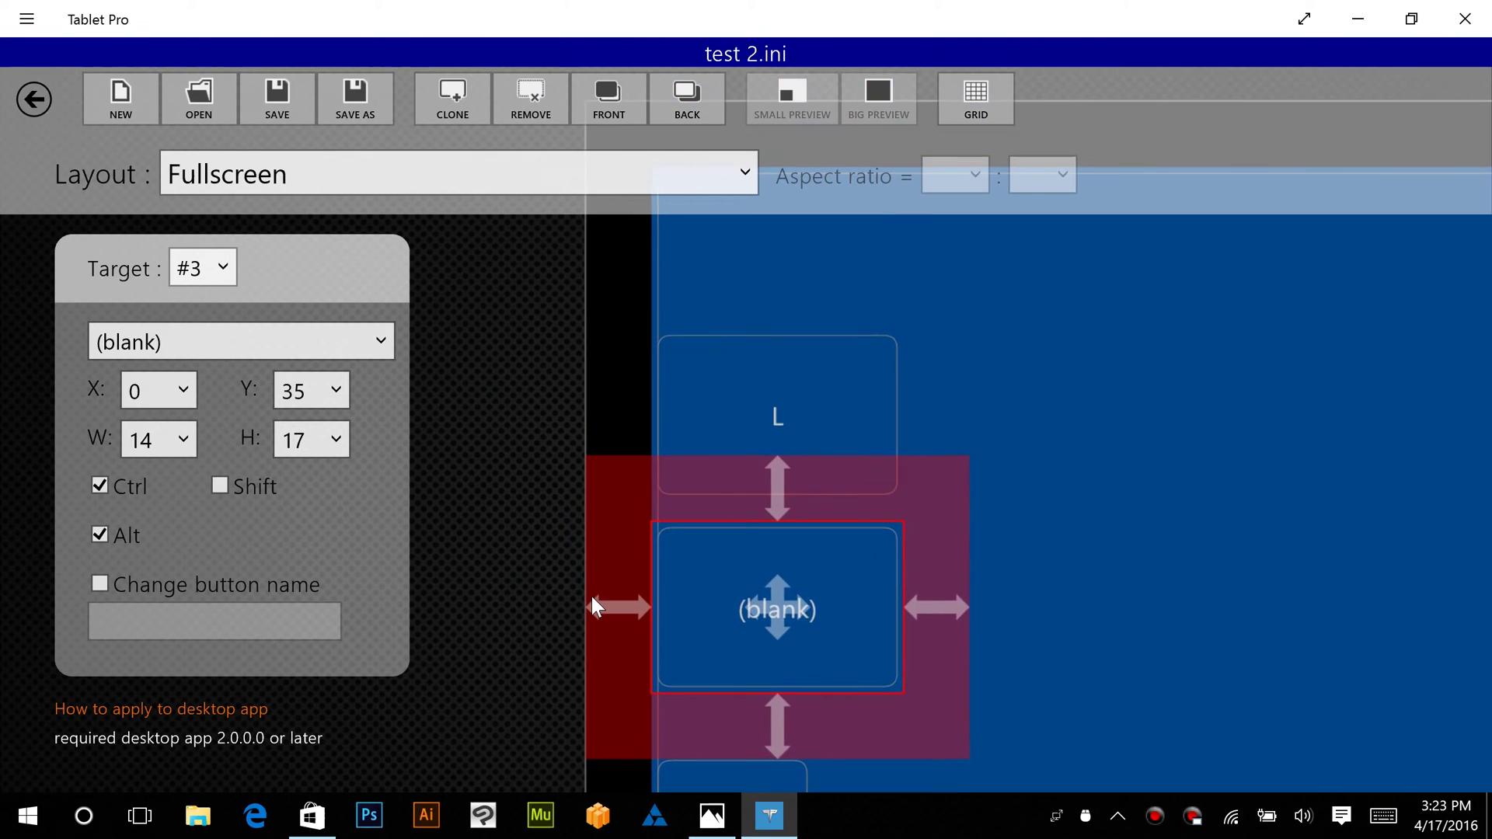
key(alt+Down)
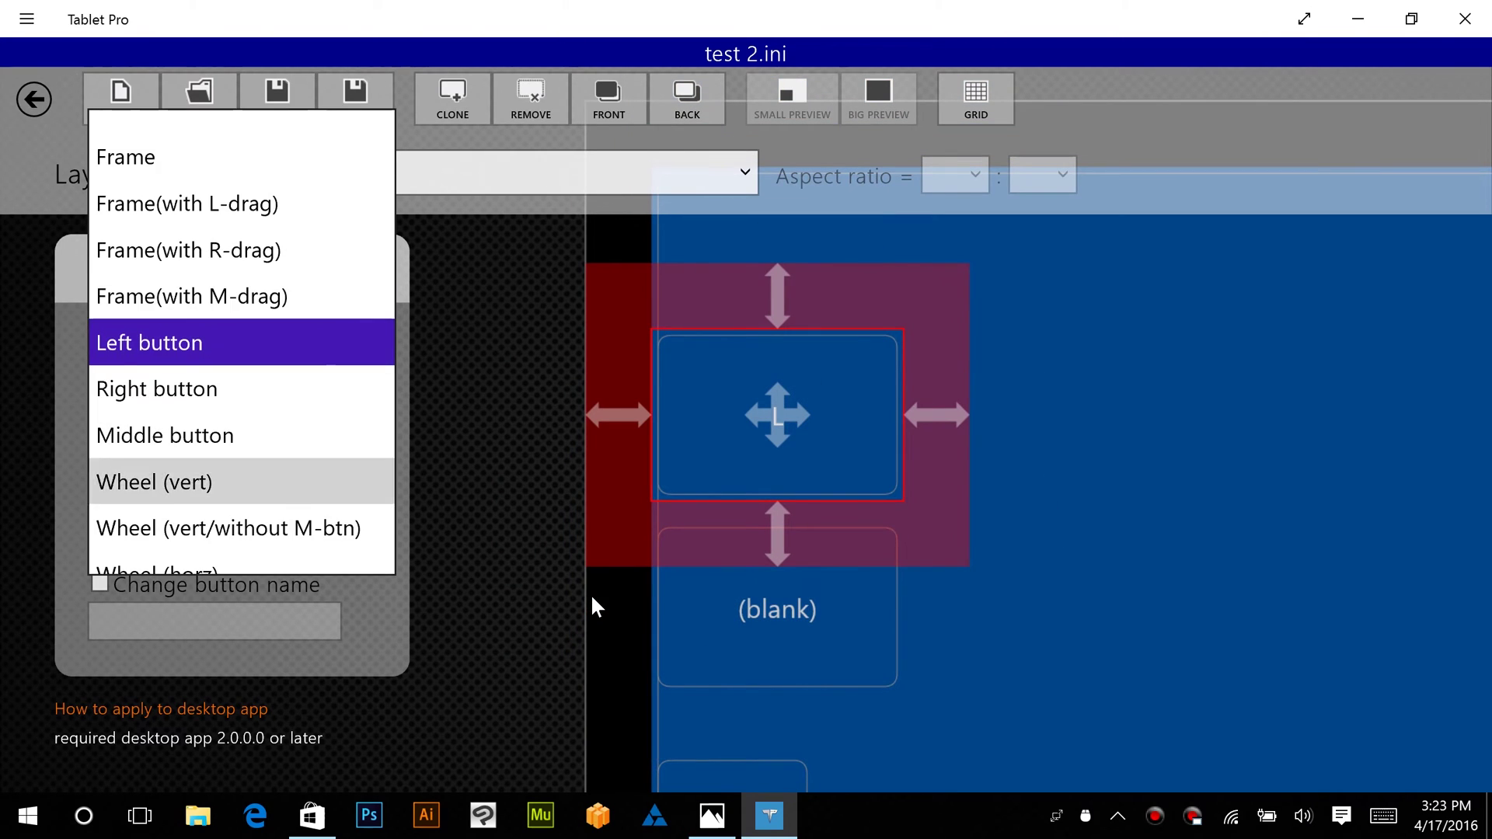
scroll(241, 342, down, 5)
scroll(241, 342, down, 3)
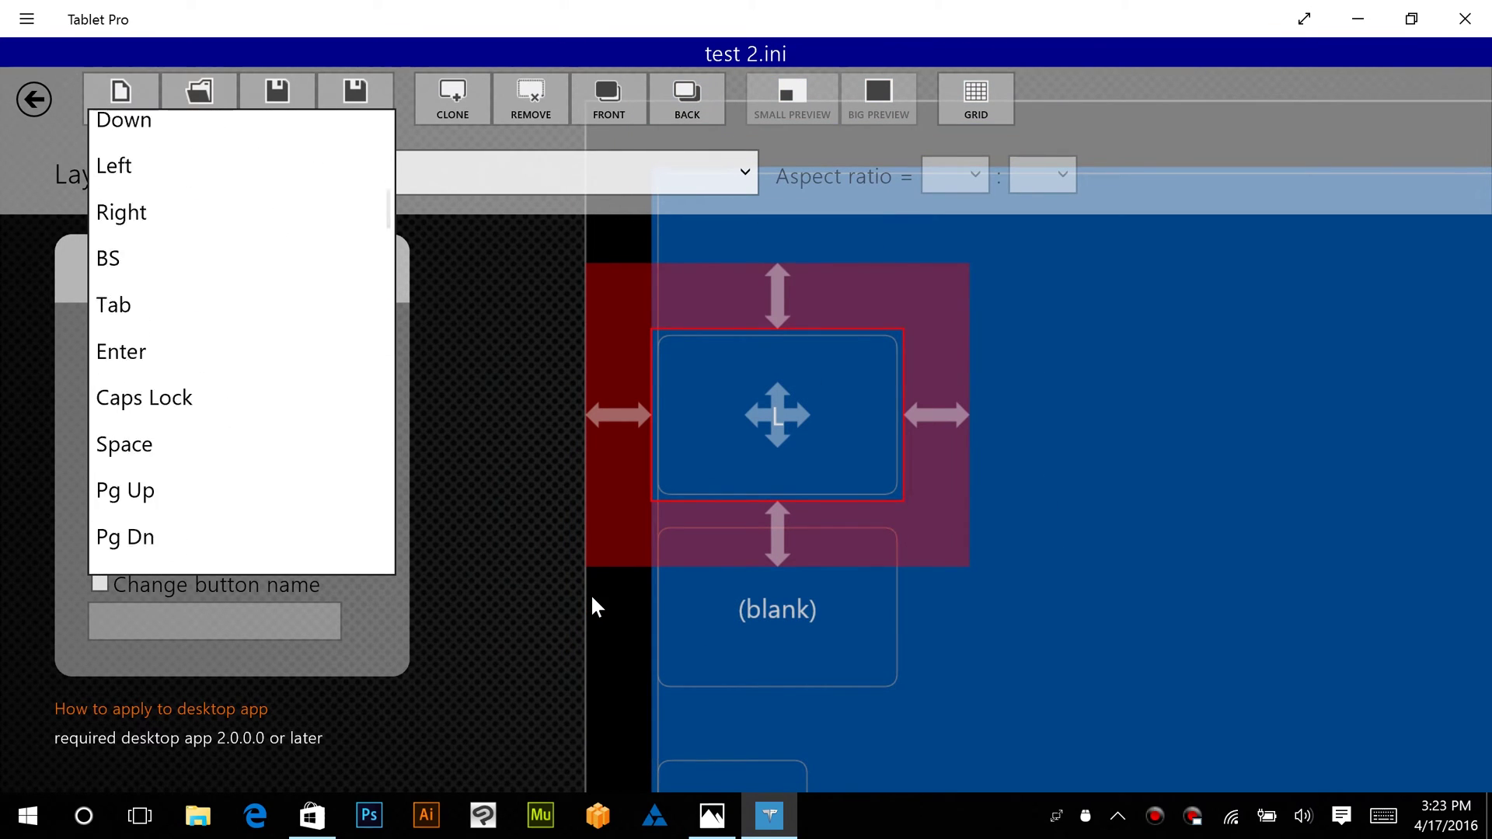
click(125, 396)
click(590, 595)
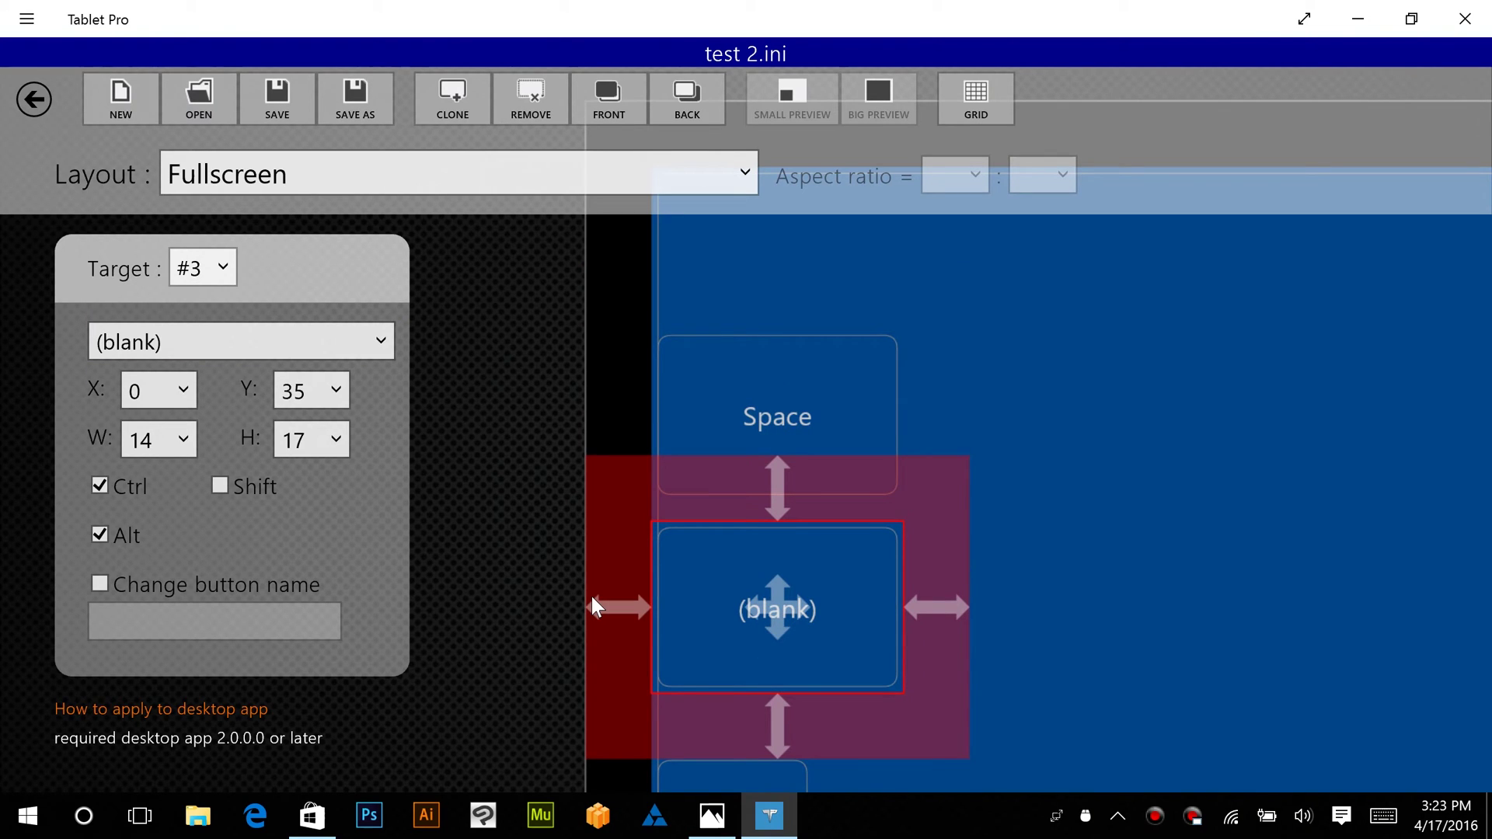
Step: Enable a custom name on the Ctrl+Alt button and name it 'ctrl alt'
key(space)
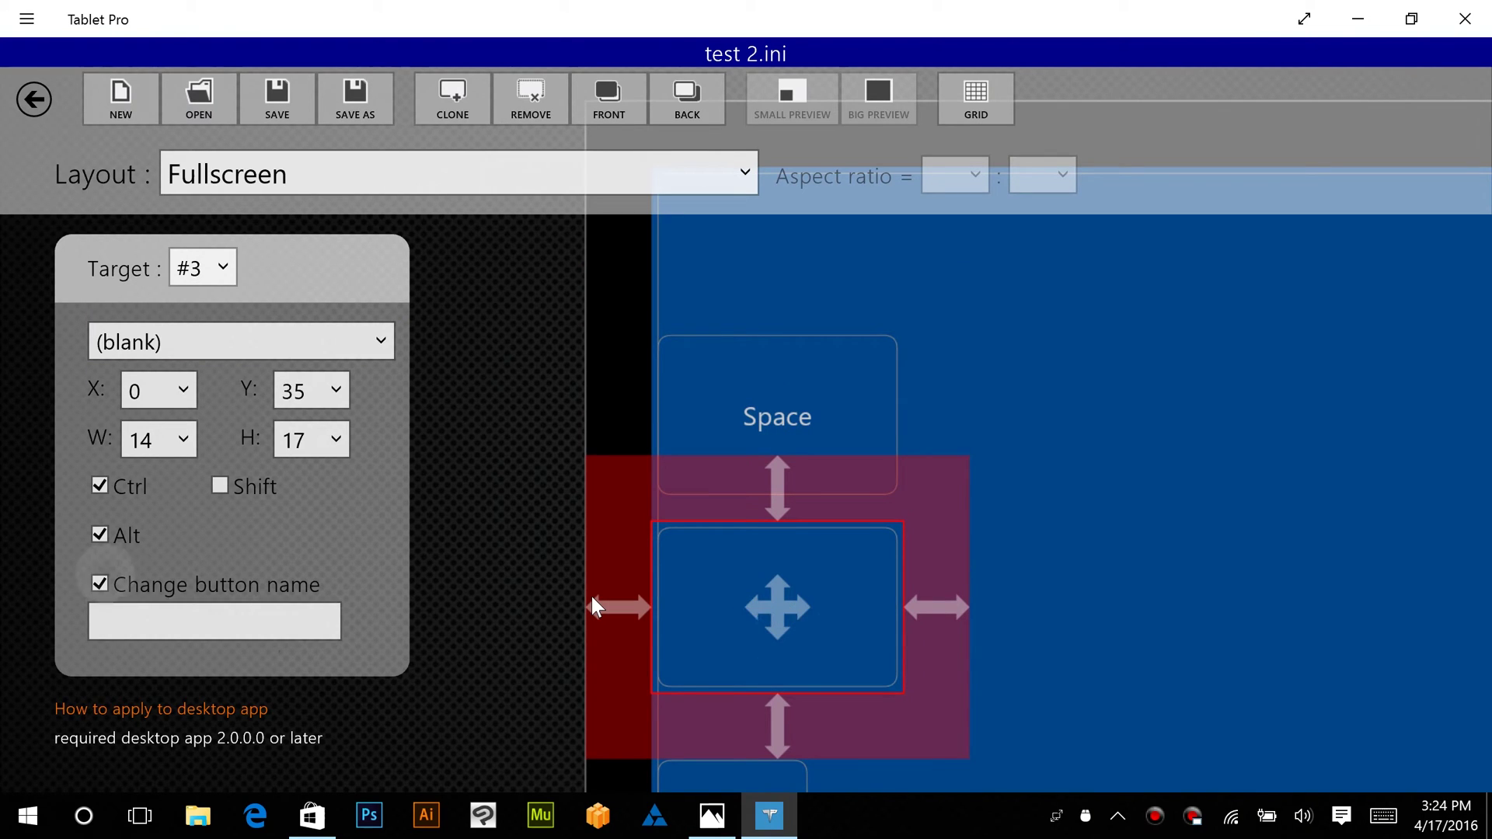
click(244, 619)
text(ctrl )
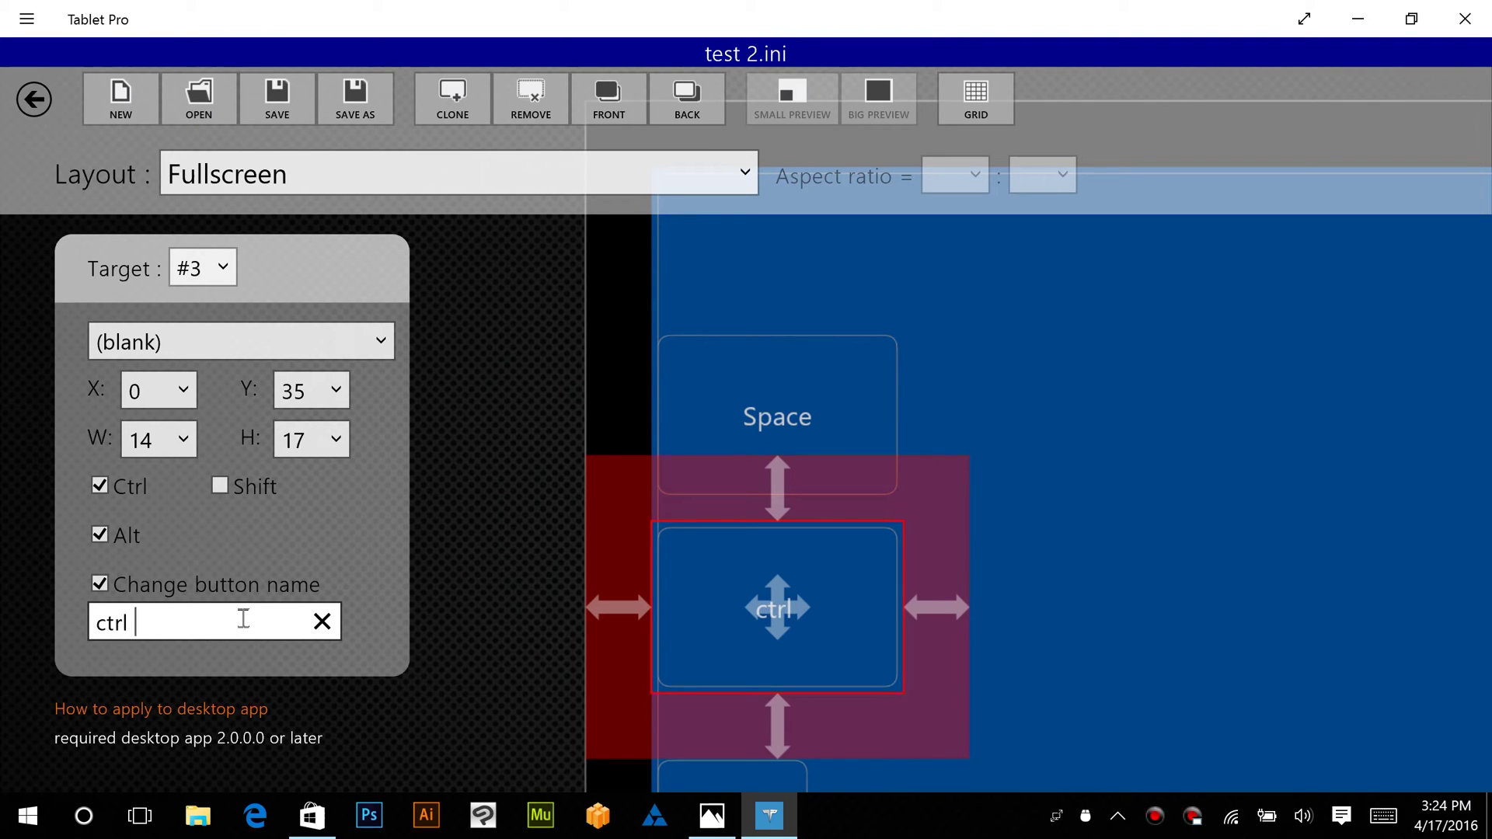
text(alt)
click(454, 532)
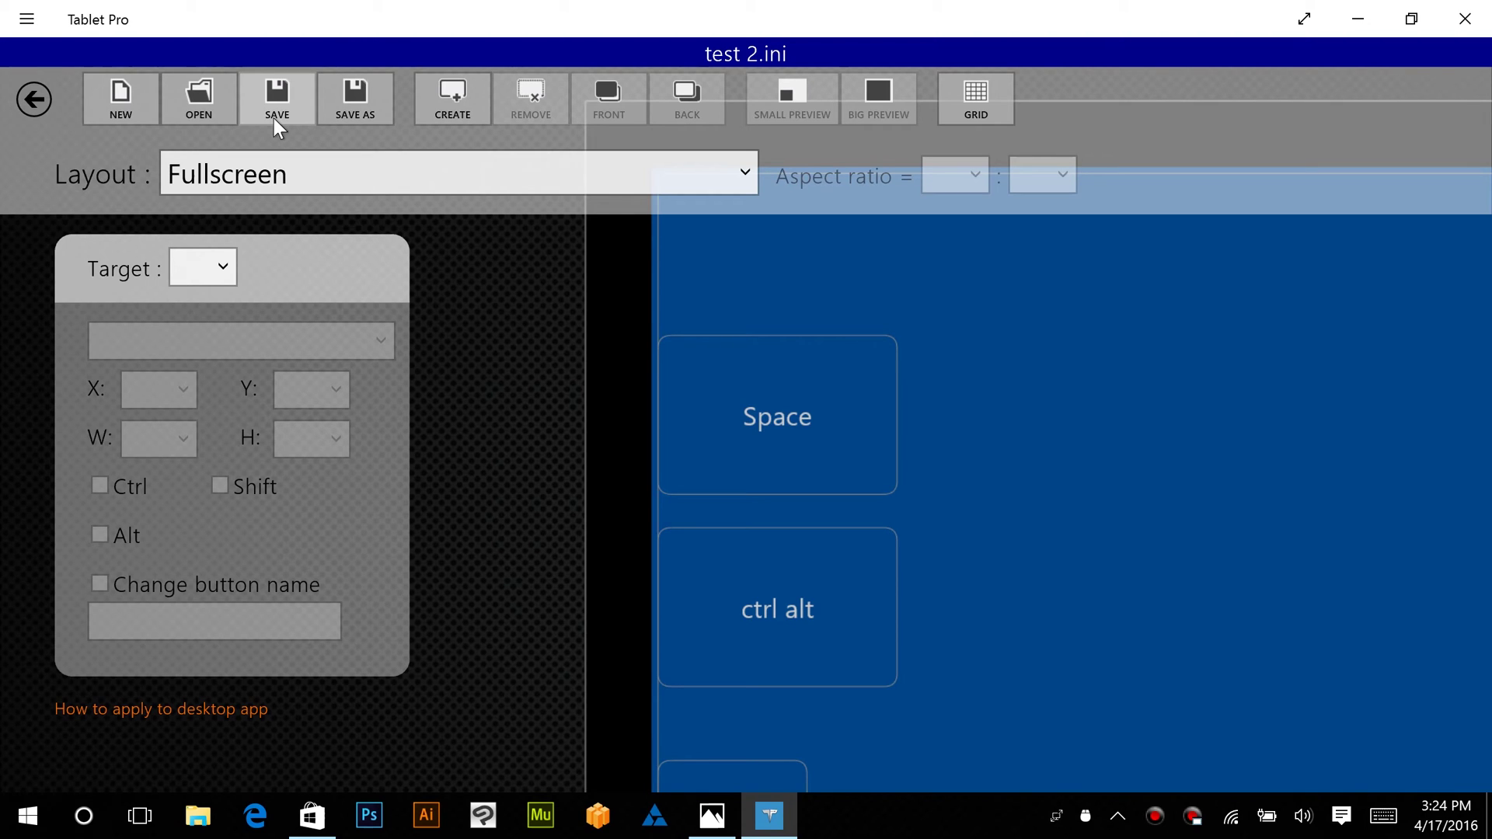
Step: Save the layout as 'test 2', replacing the existing test 2.ini
click(356, 113)
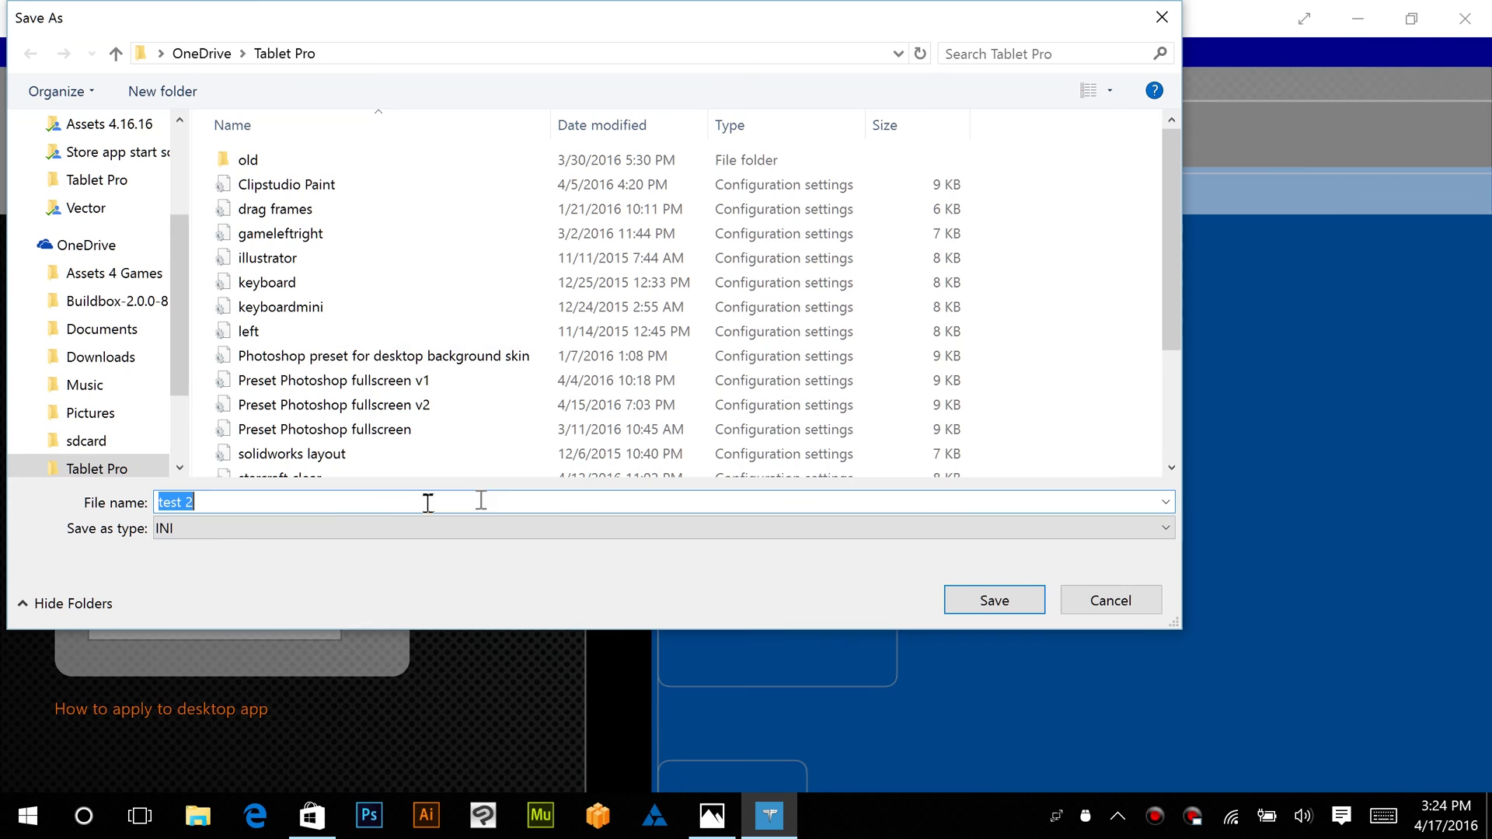
click(997, 603)
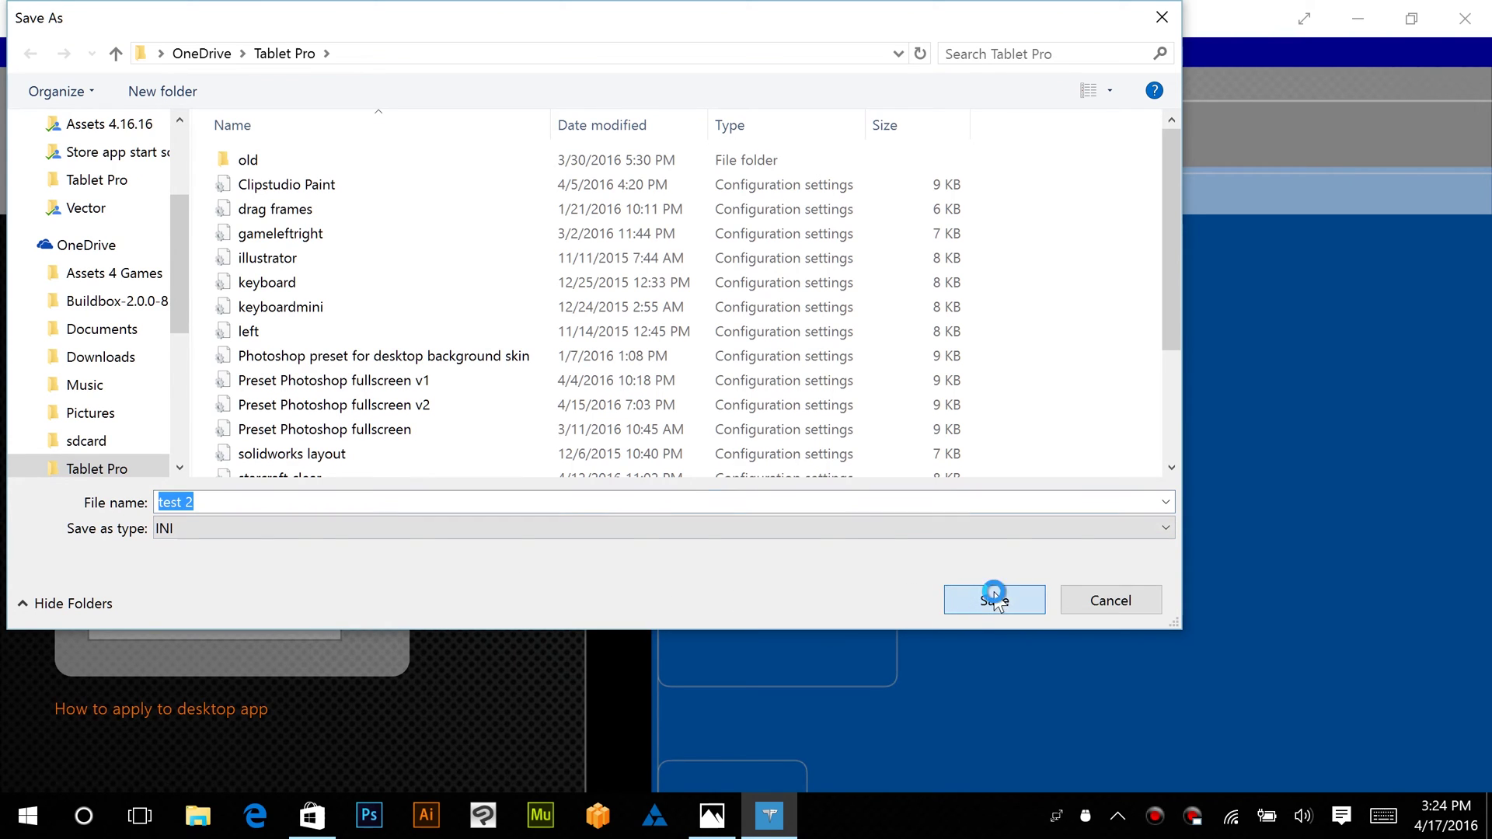
click(806, 411)
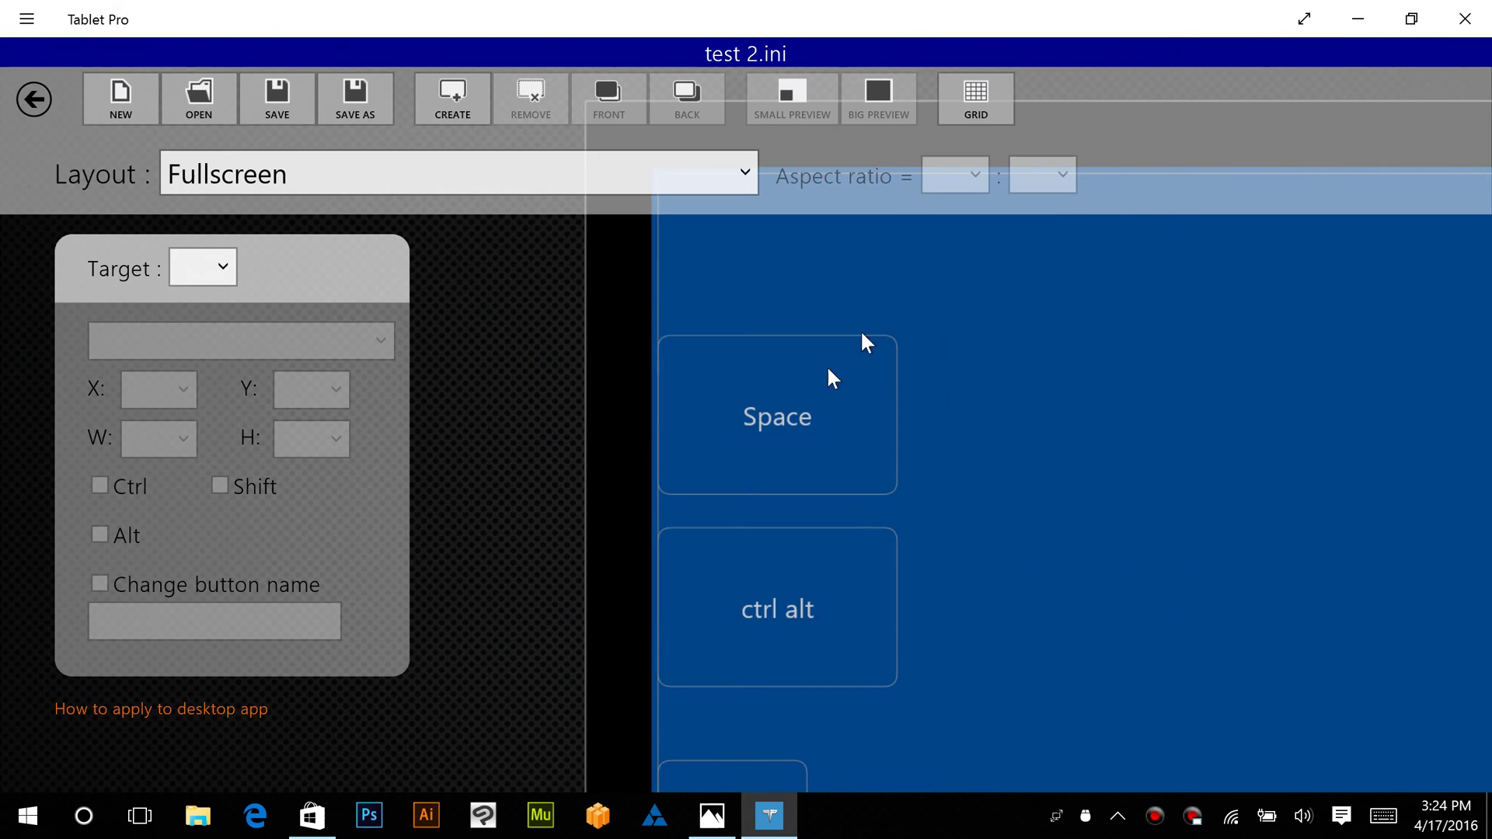
Step: Minimize the editor and open Tablet Pro Settings from the tray icon, on the Layout details page
click(1359, 18)
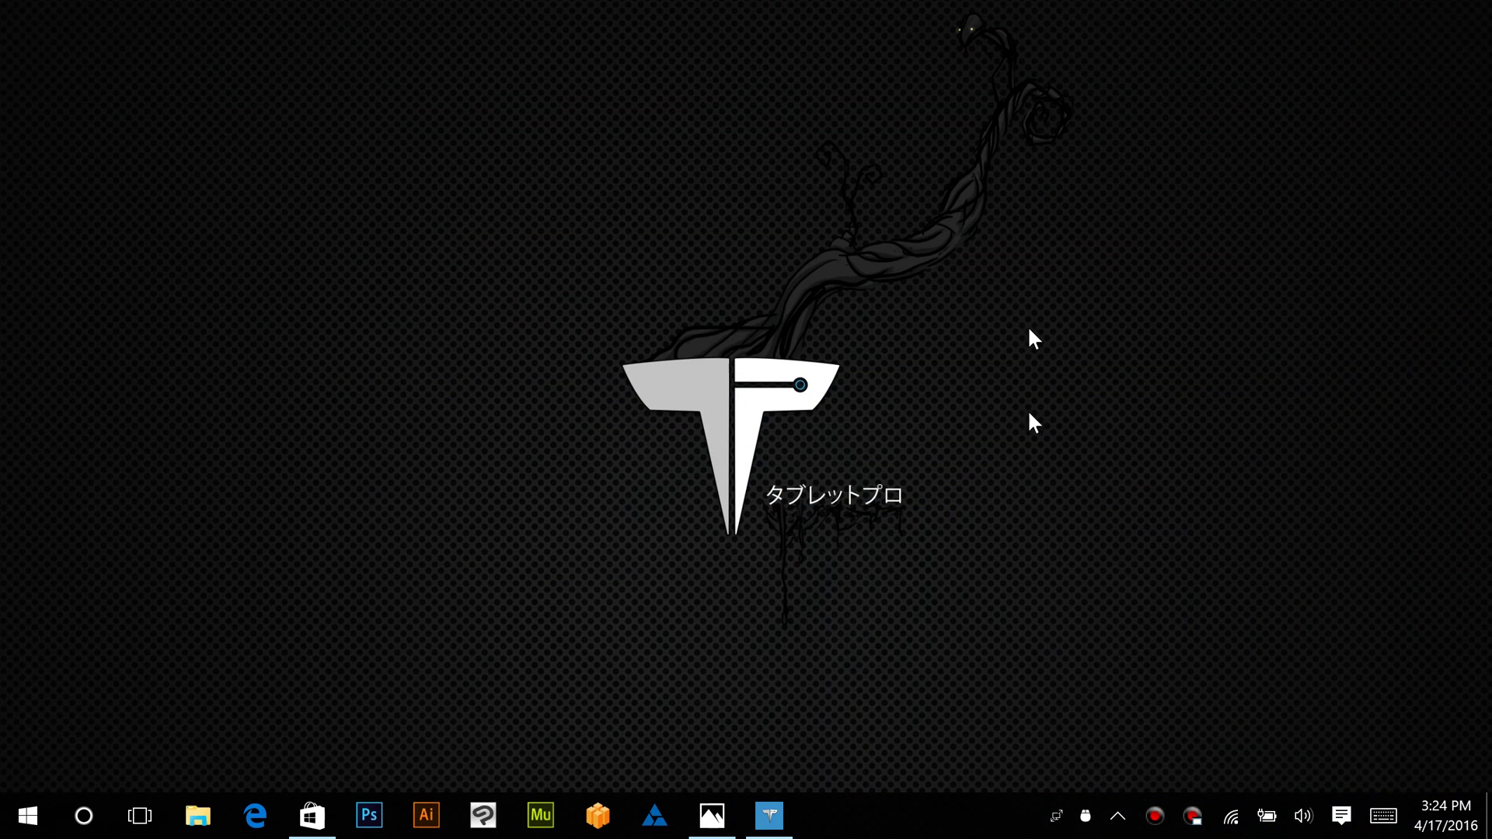
right_click(1086, 815)
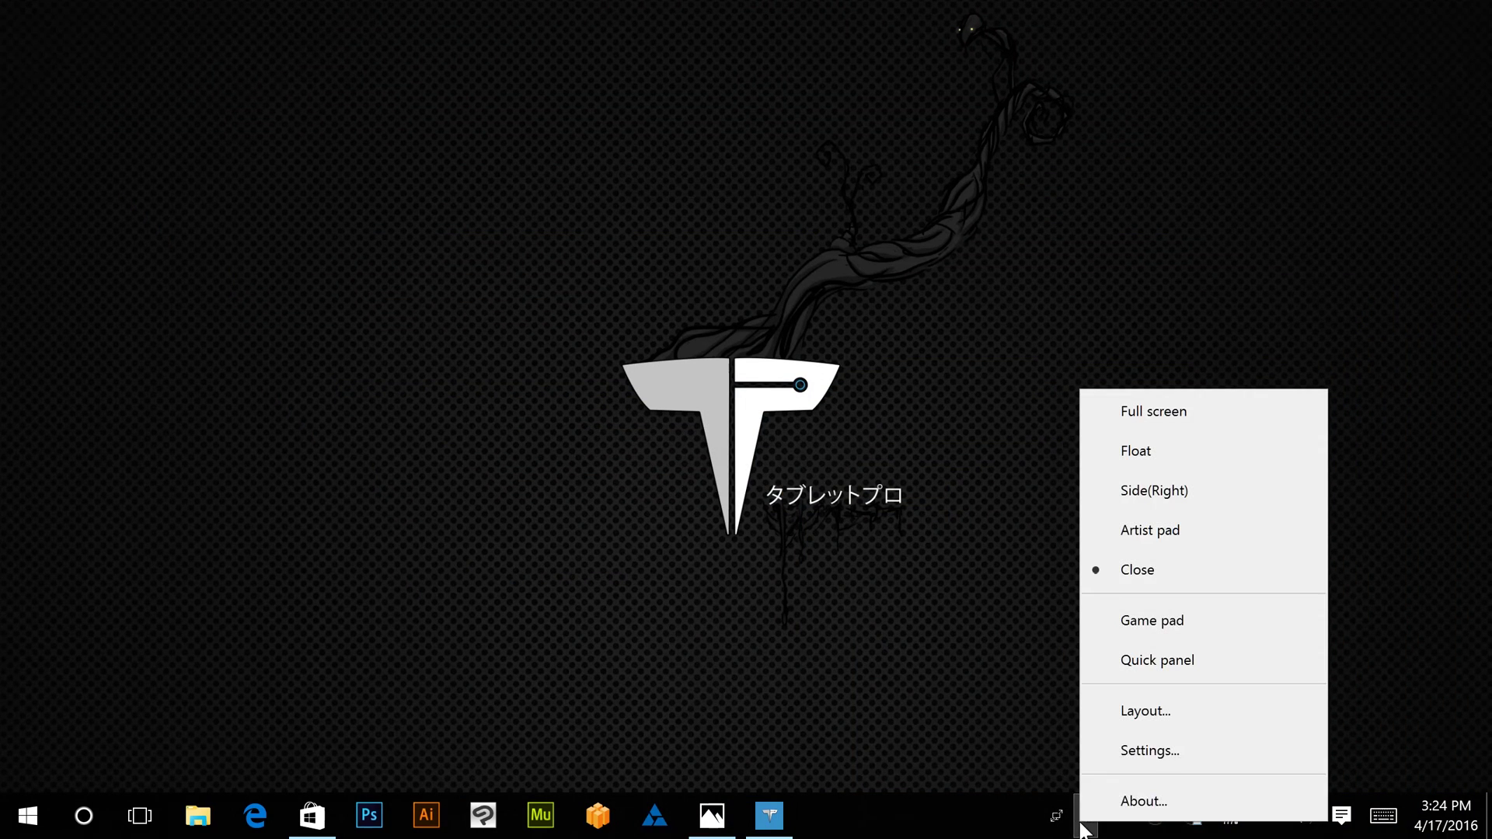
click(1174, 752)
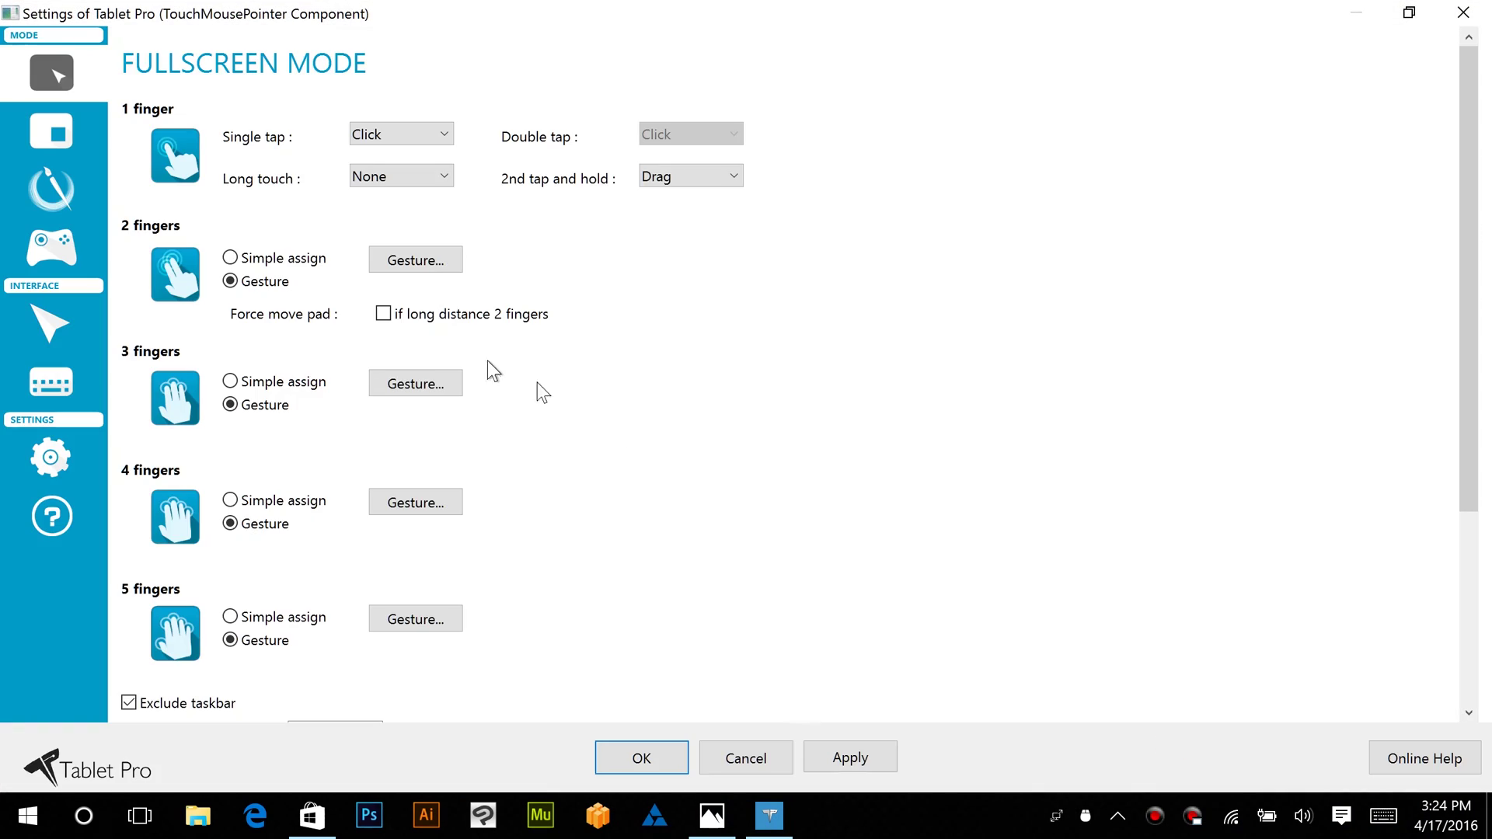
click(50, 461)
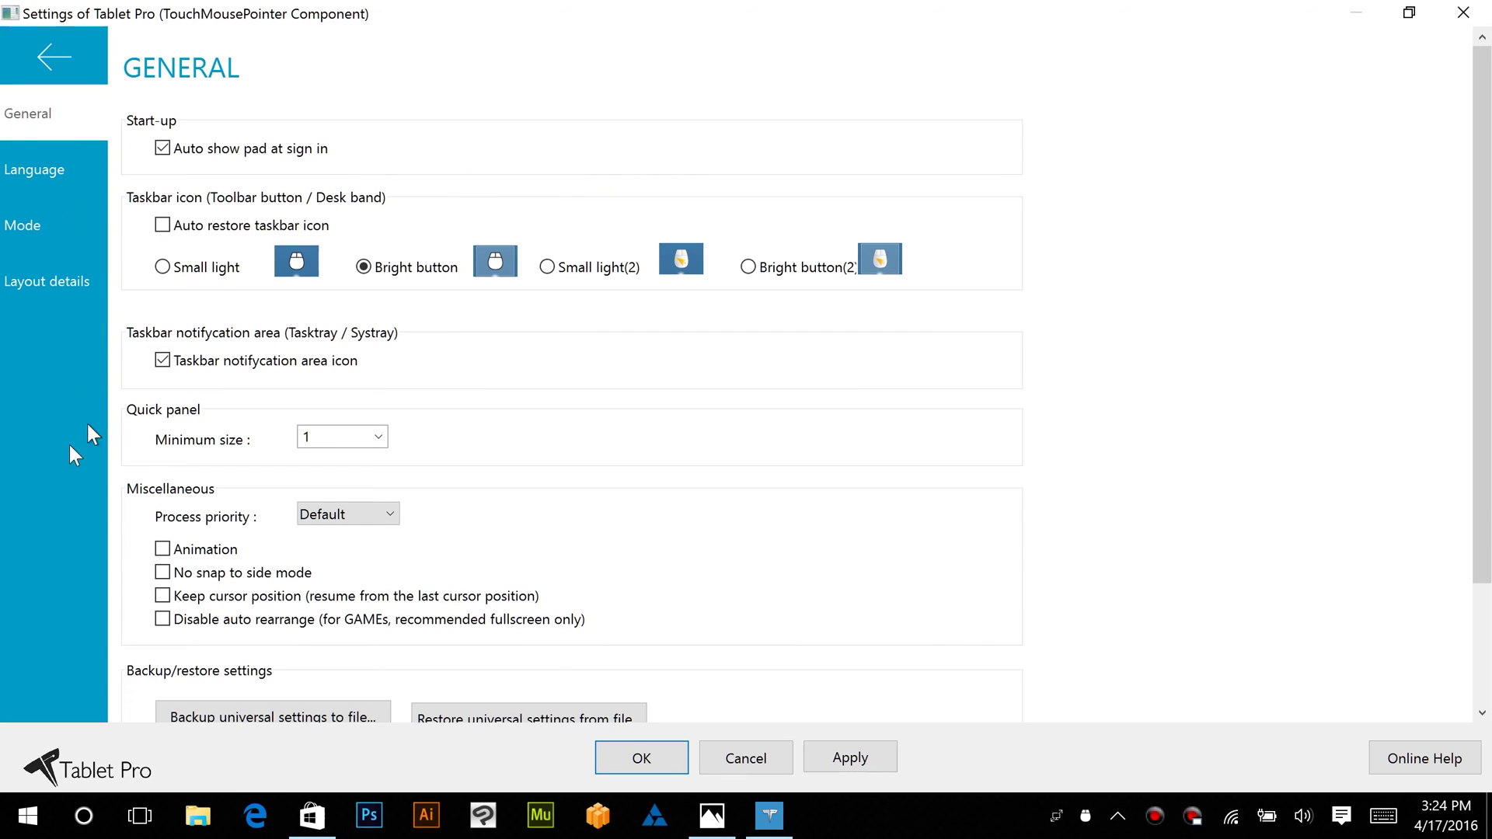
click(52, 282)
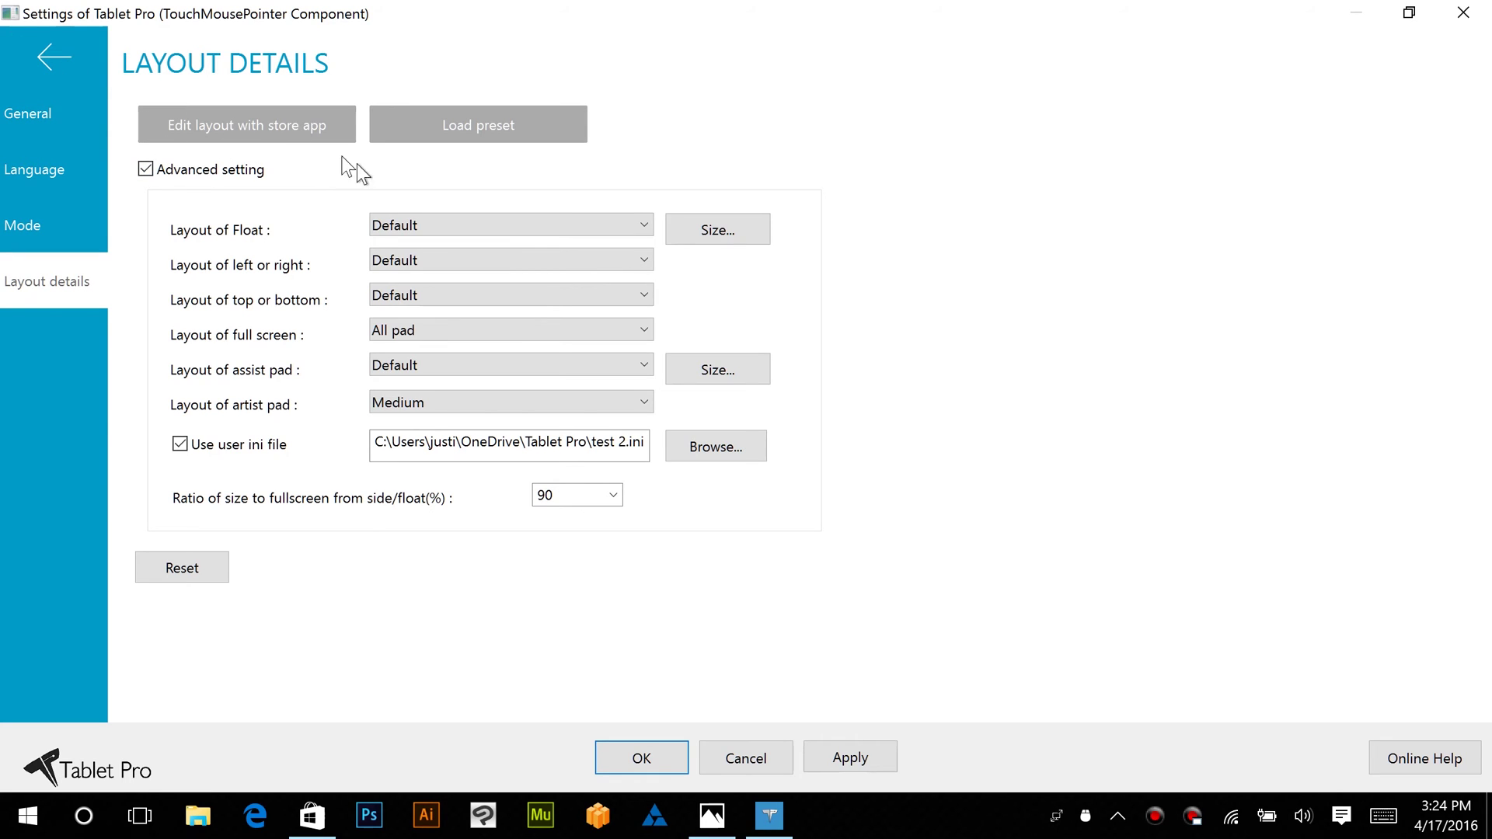
Step: Re-toggle Advanced setting and Use user ini file, browse to test 2.ini and apply it
click(146, 169)
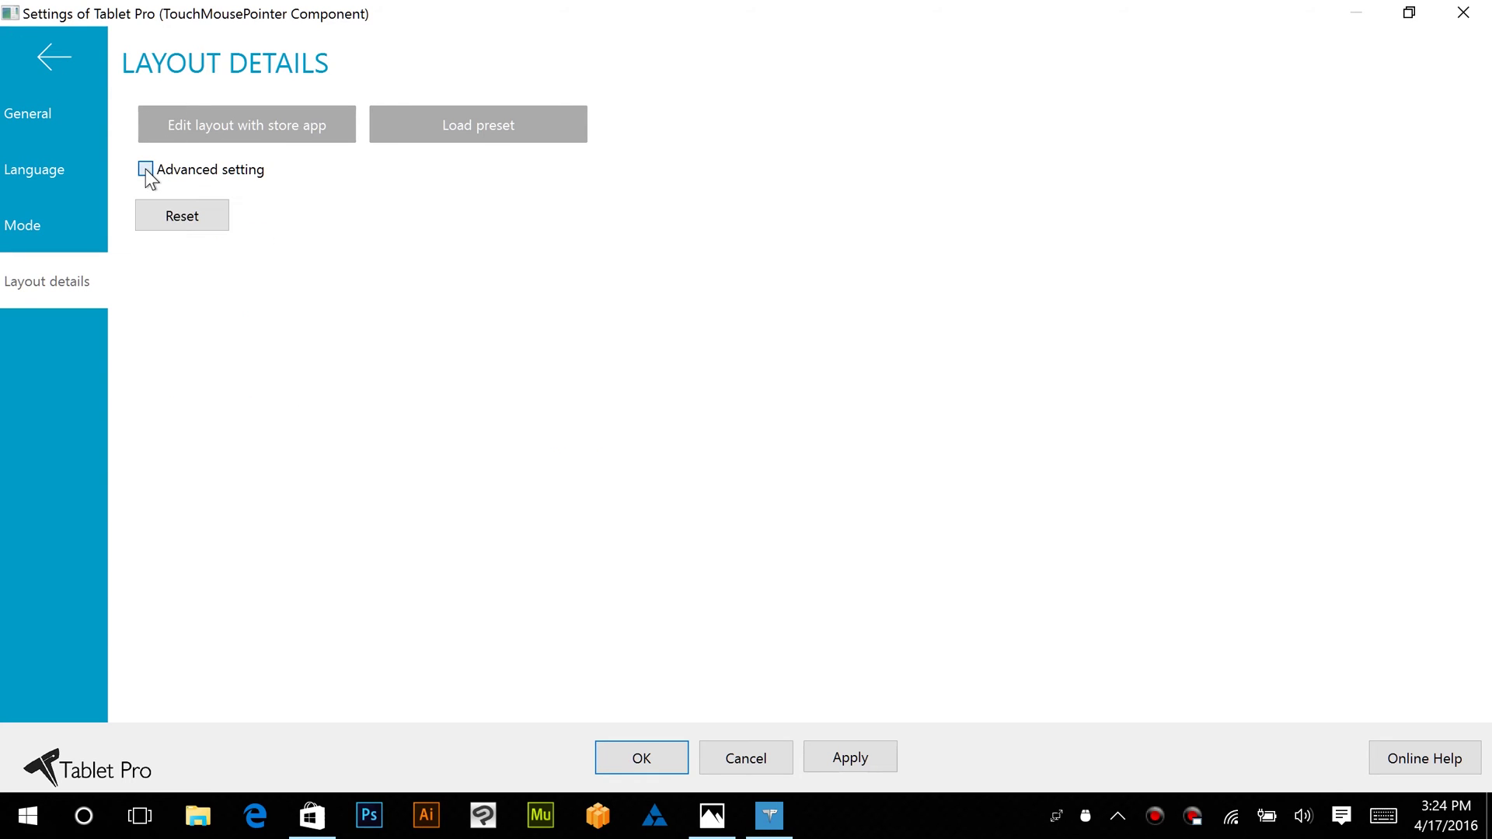
click(146, 169)
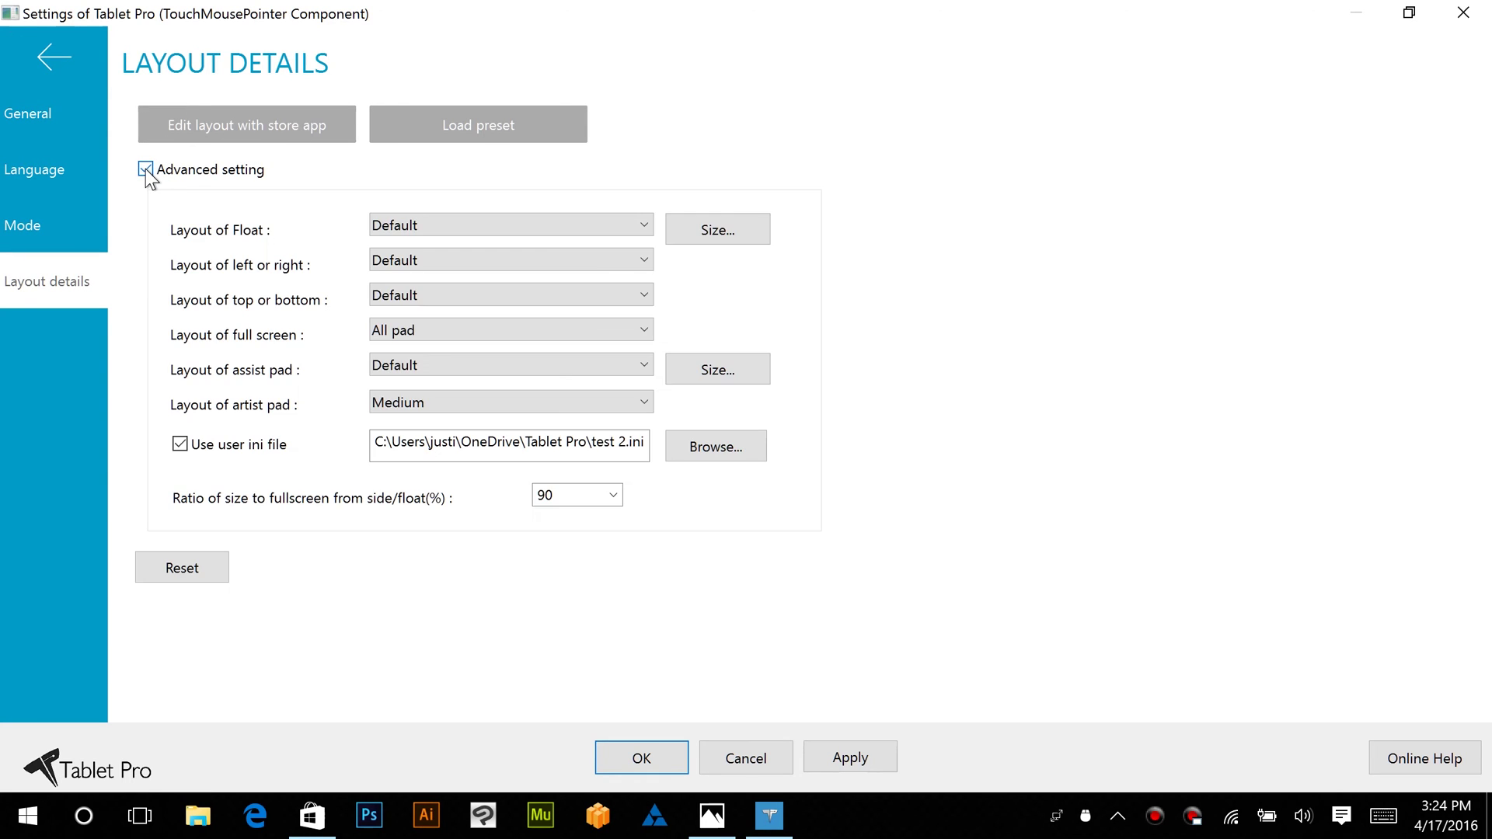
click(180, 444)
click(181, 444)
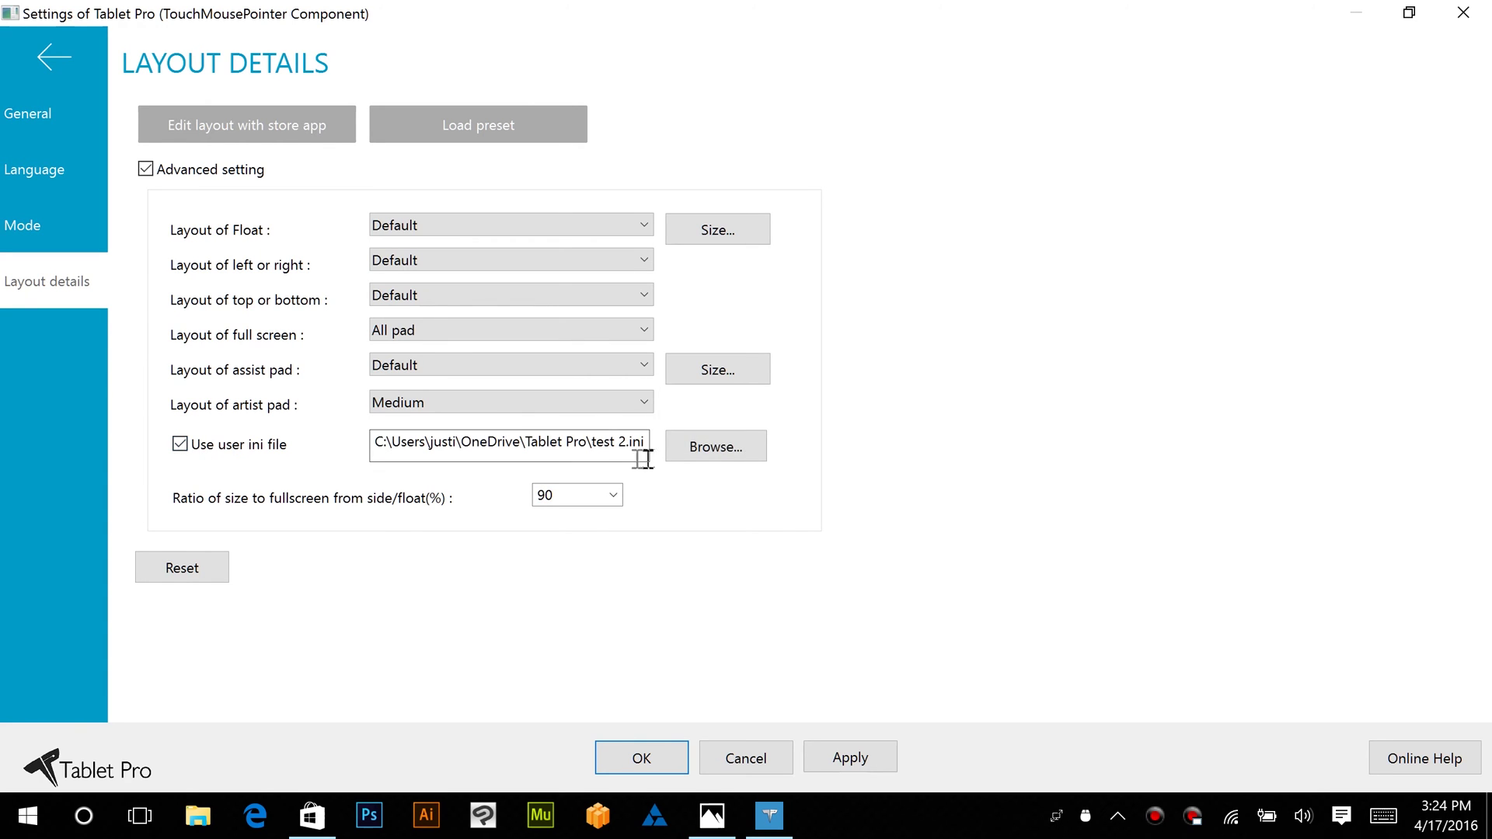
click(719, 456)
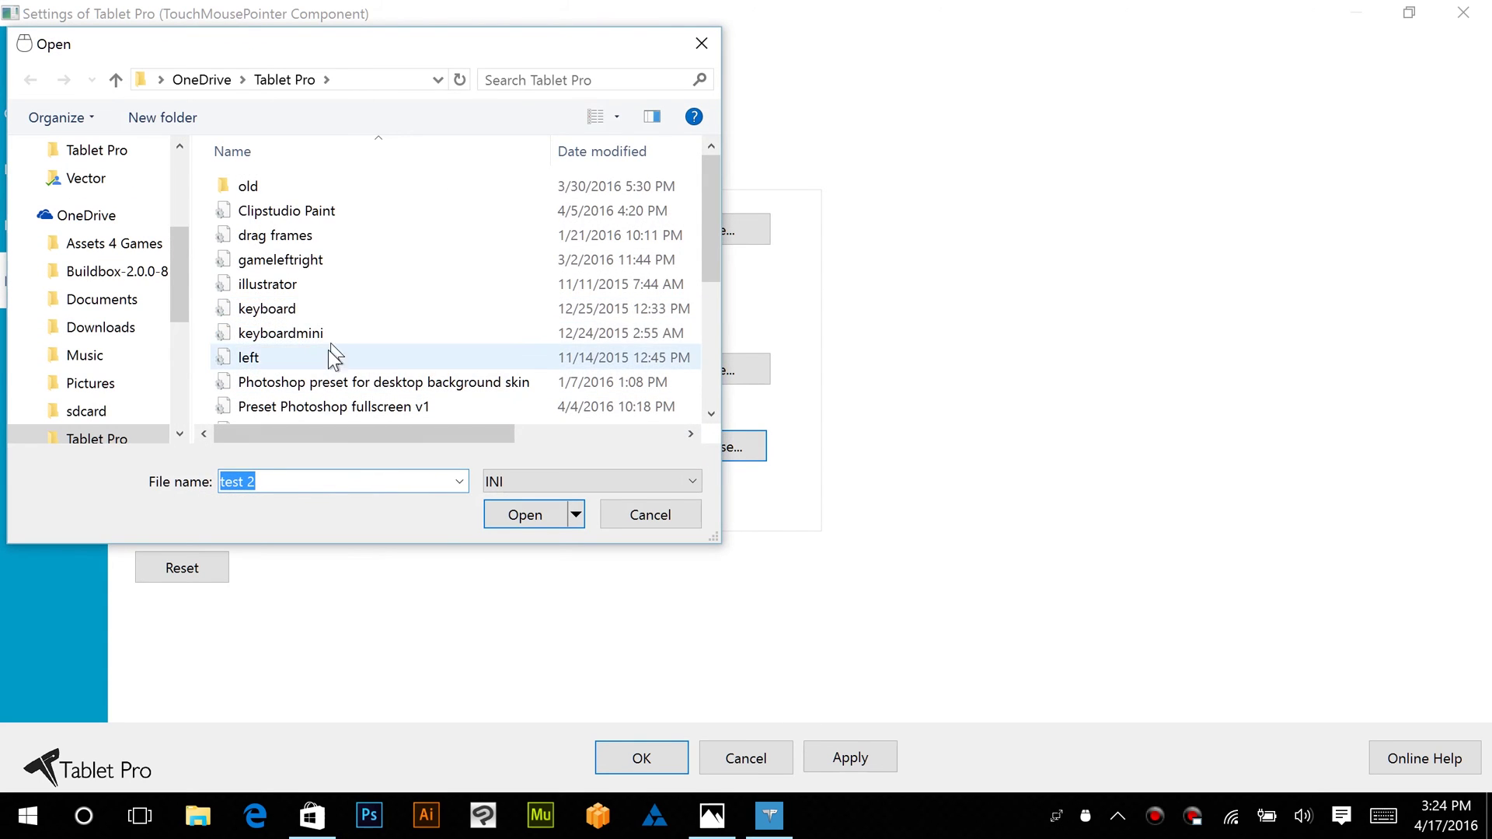
scroll(455, 342, down, 3)
click(343, 315)
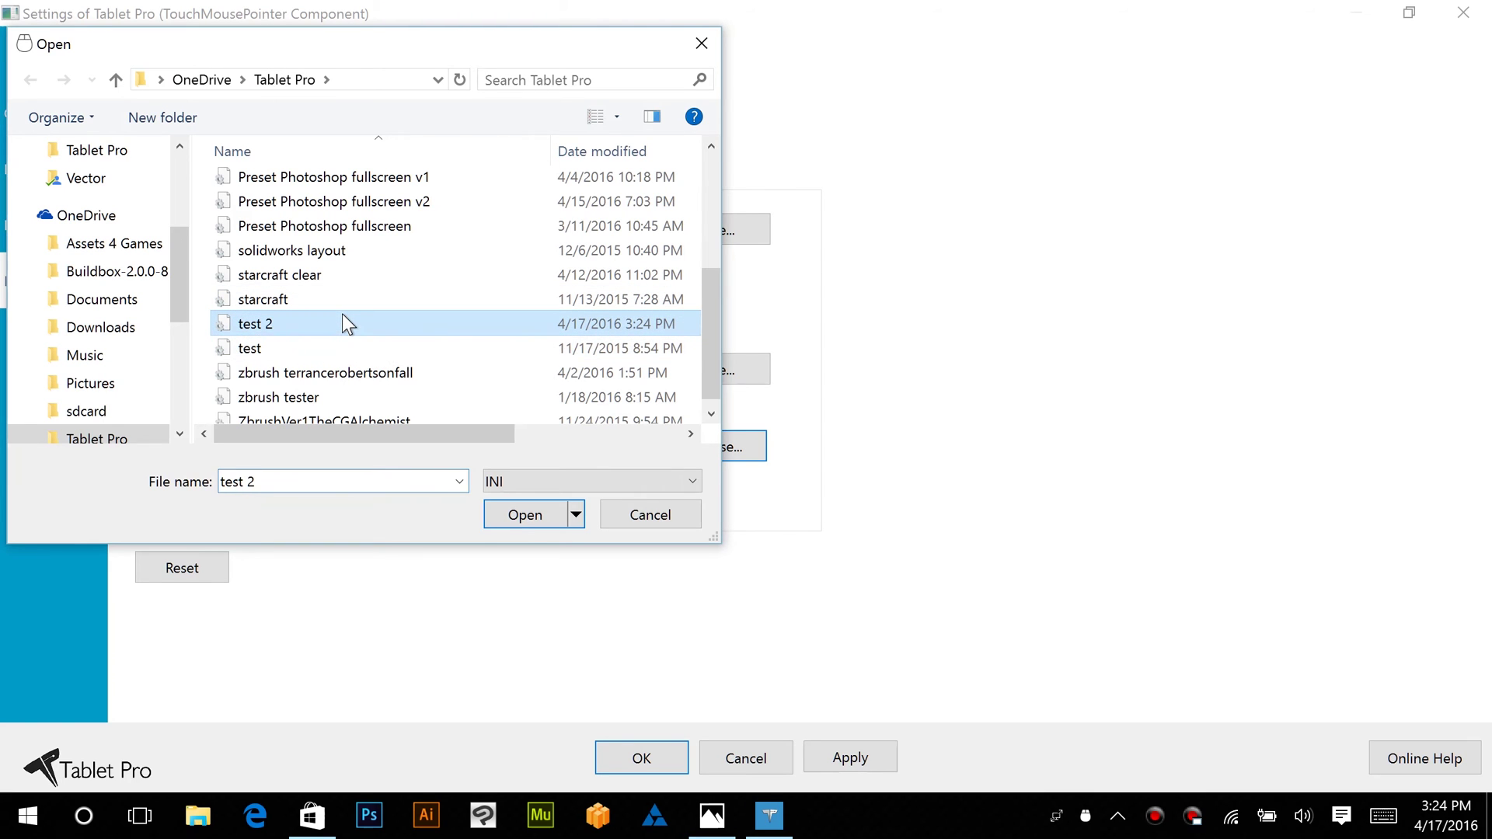
click(526, 516)
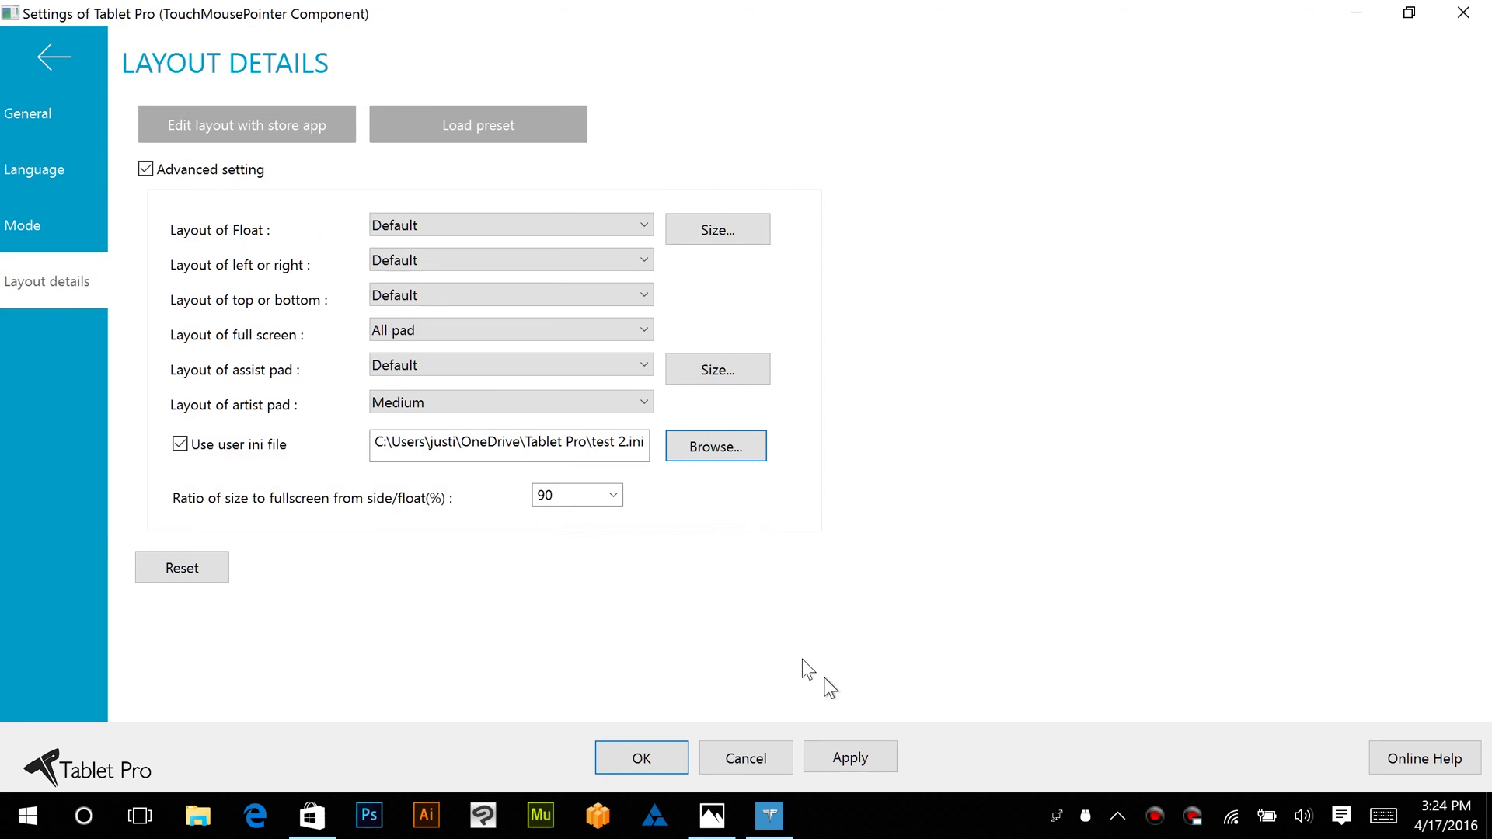
click(856, 758)
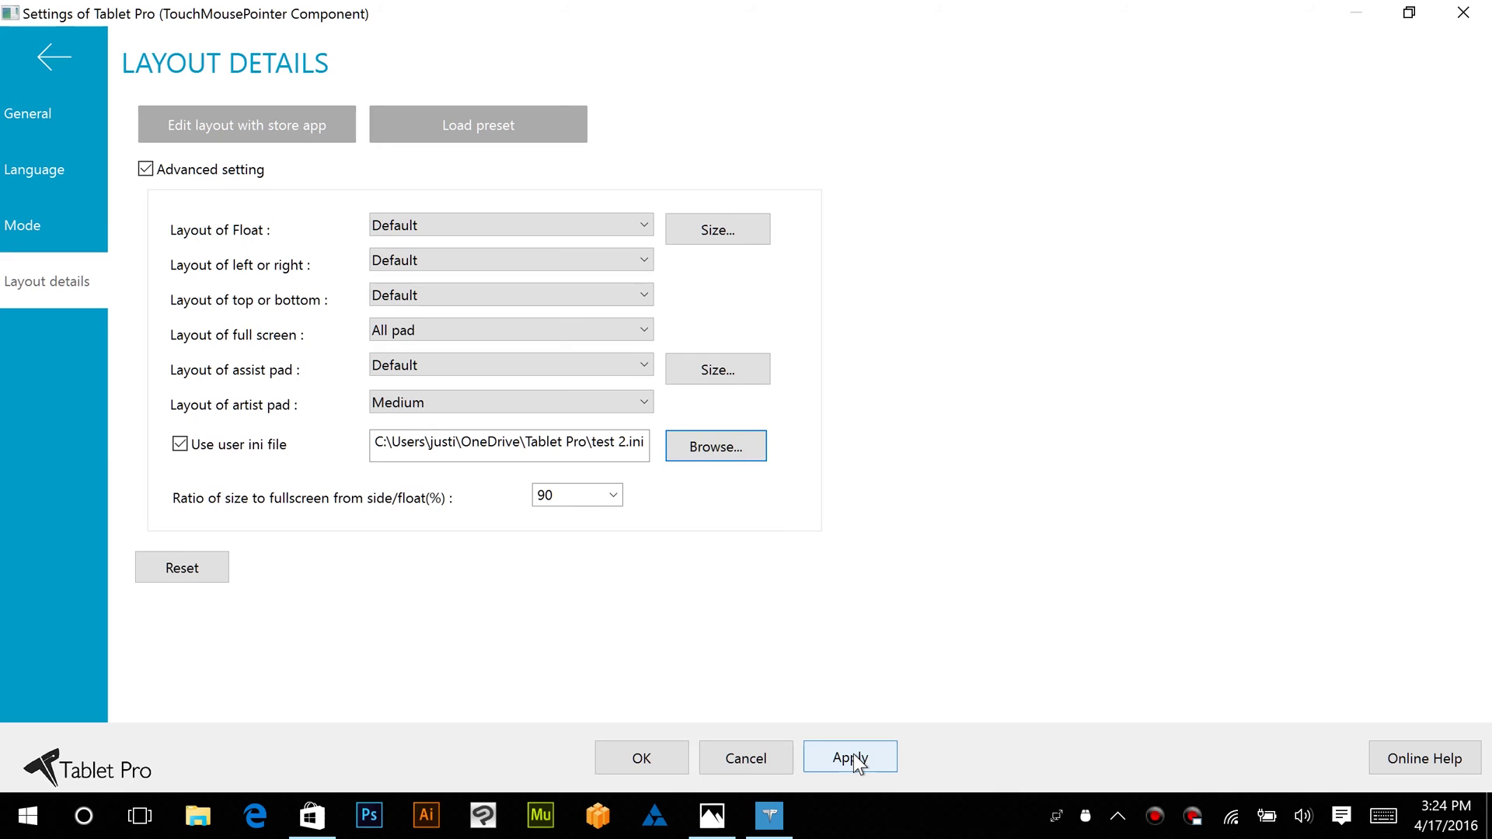
Step: Show the fullscreen pad from the tray icon and try its Space and Shift buttons
click(1088, 814)
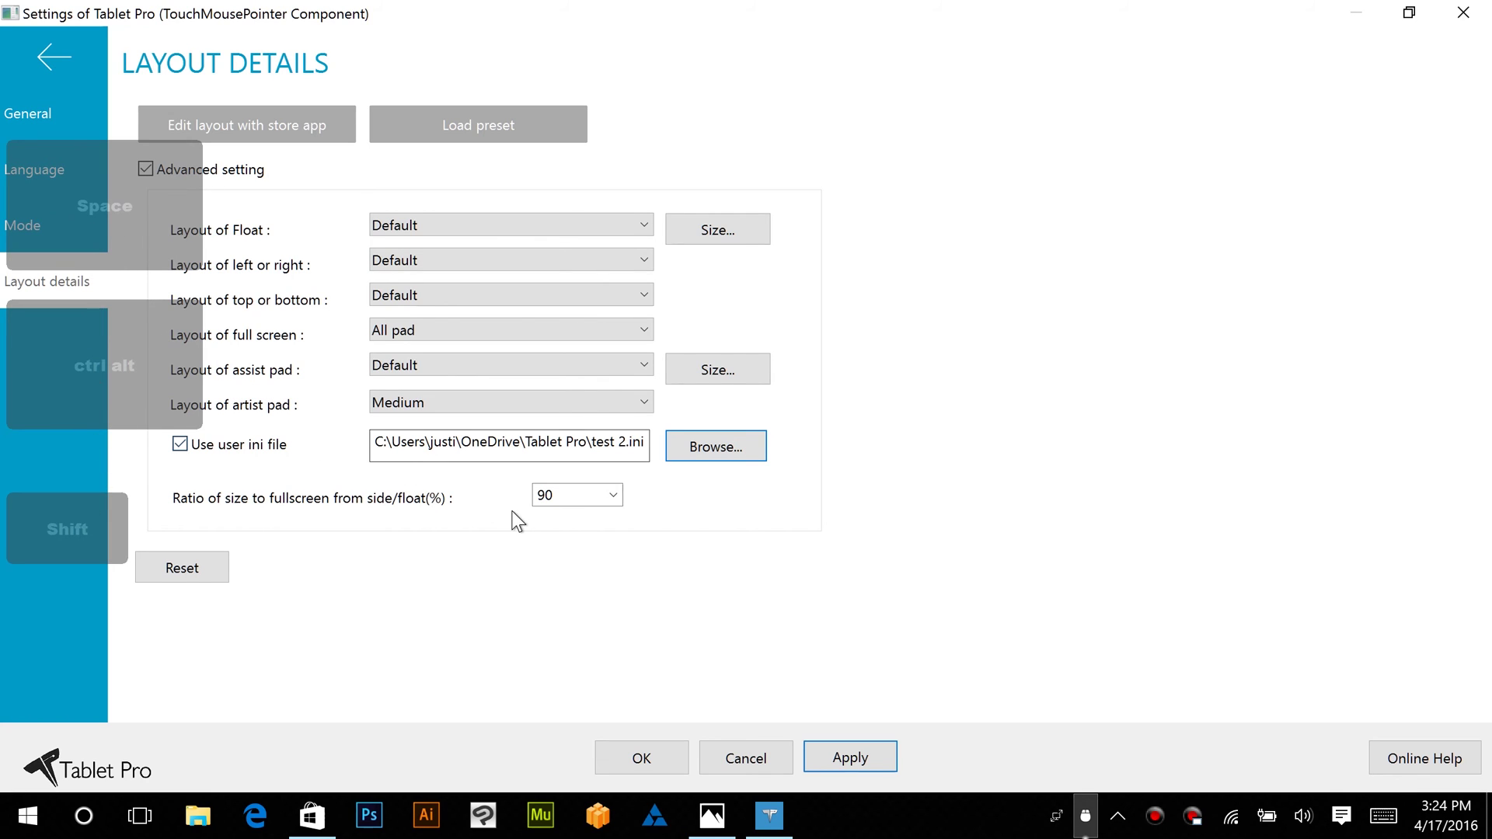
click(118, 206)
click(31, 533)
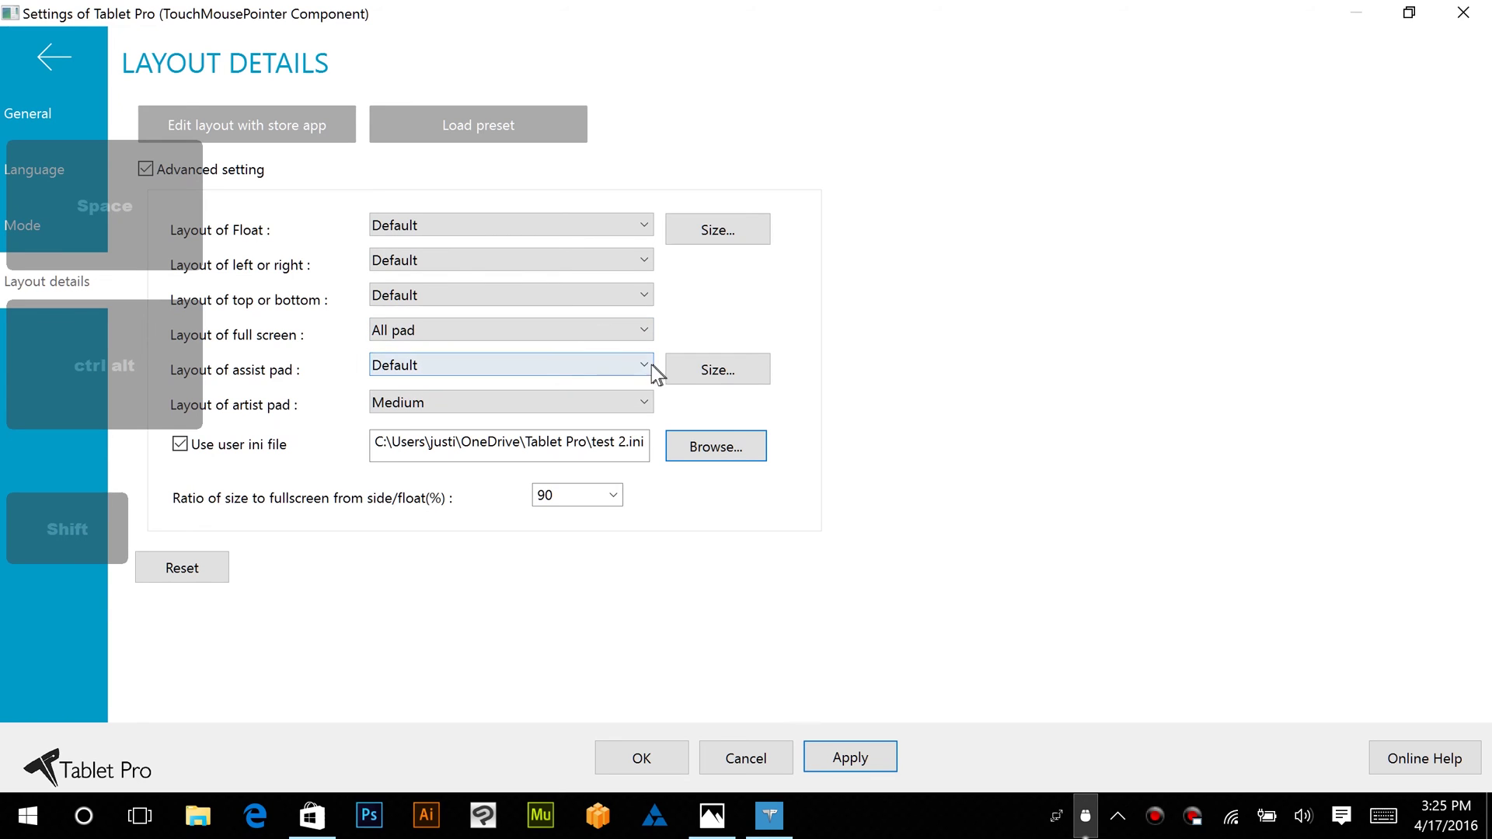
Step: Cycle the full-screen layout options back to All pad, apply, and close Settings with OK
click(635, 328)
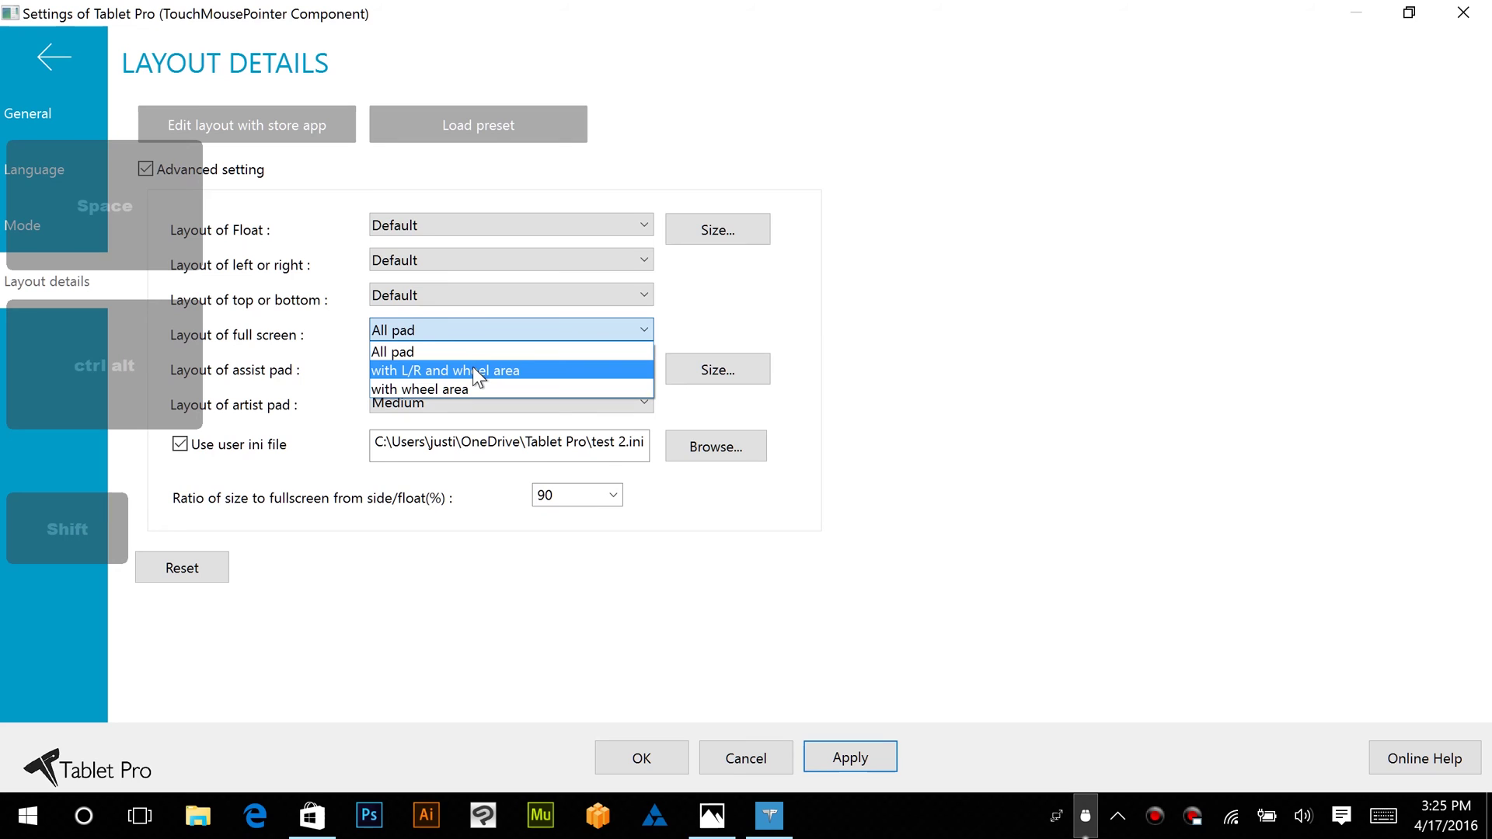
click(474, 370)
click(631, 330)
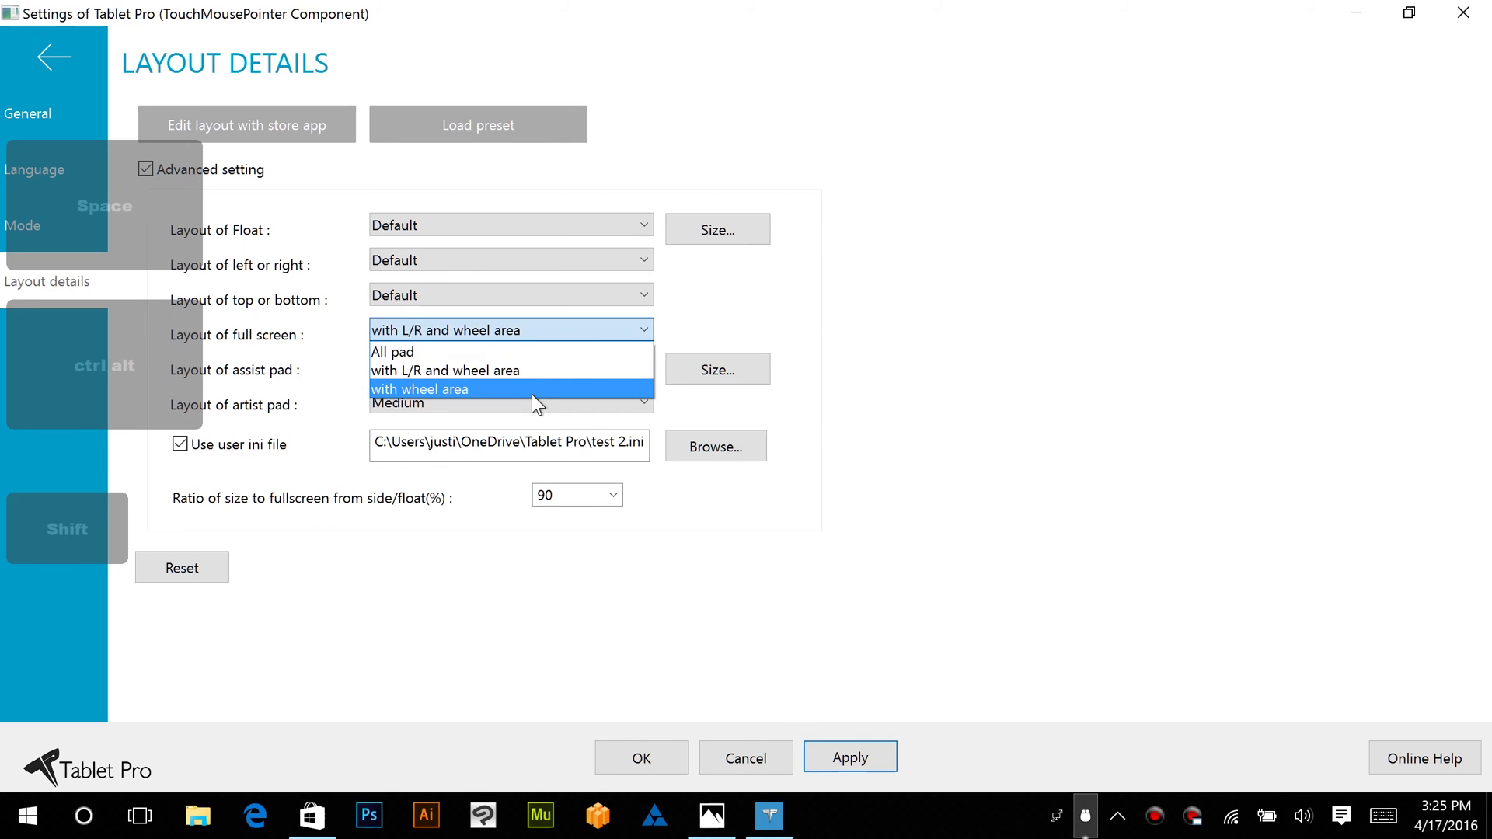
click(531, 393)
click(631, 330)
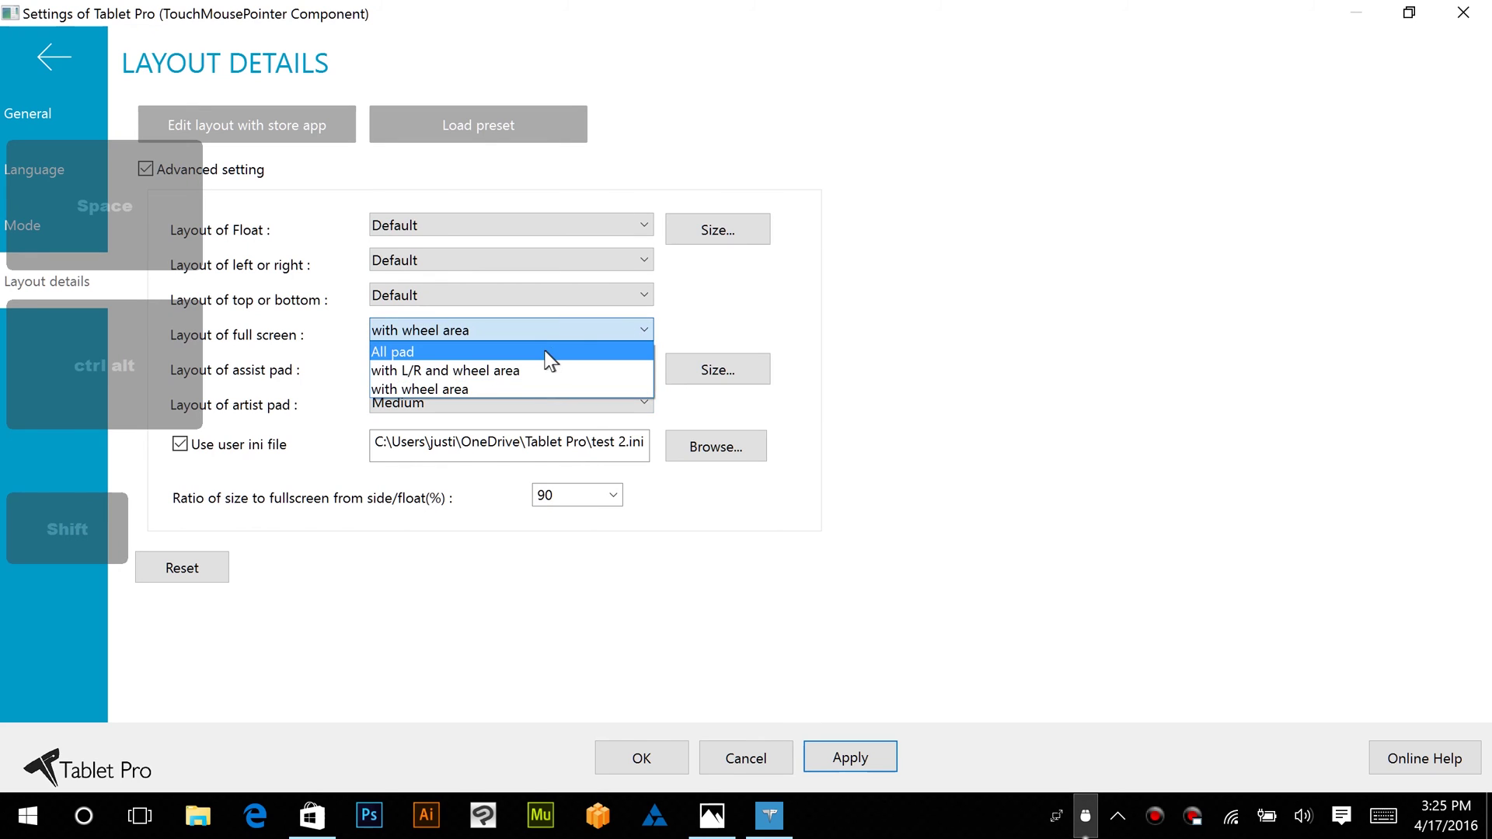
click(544, 348)
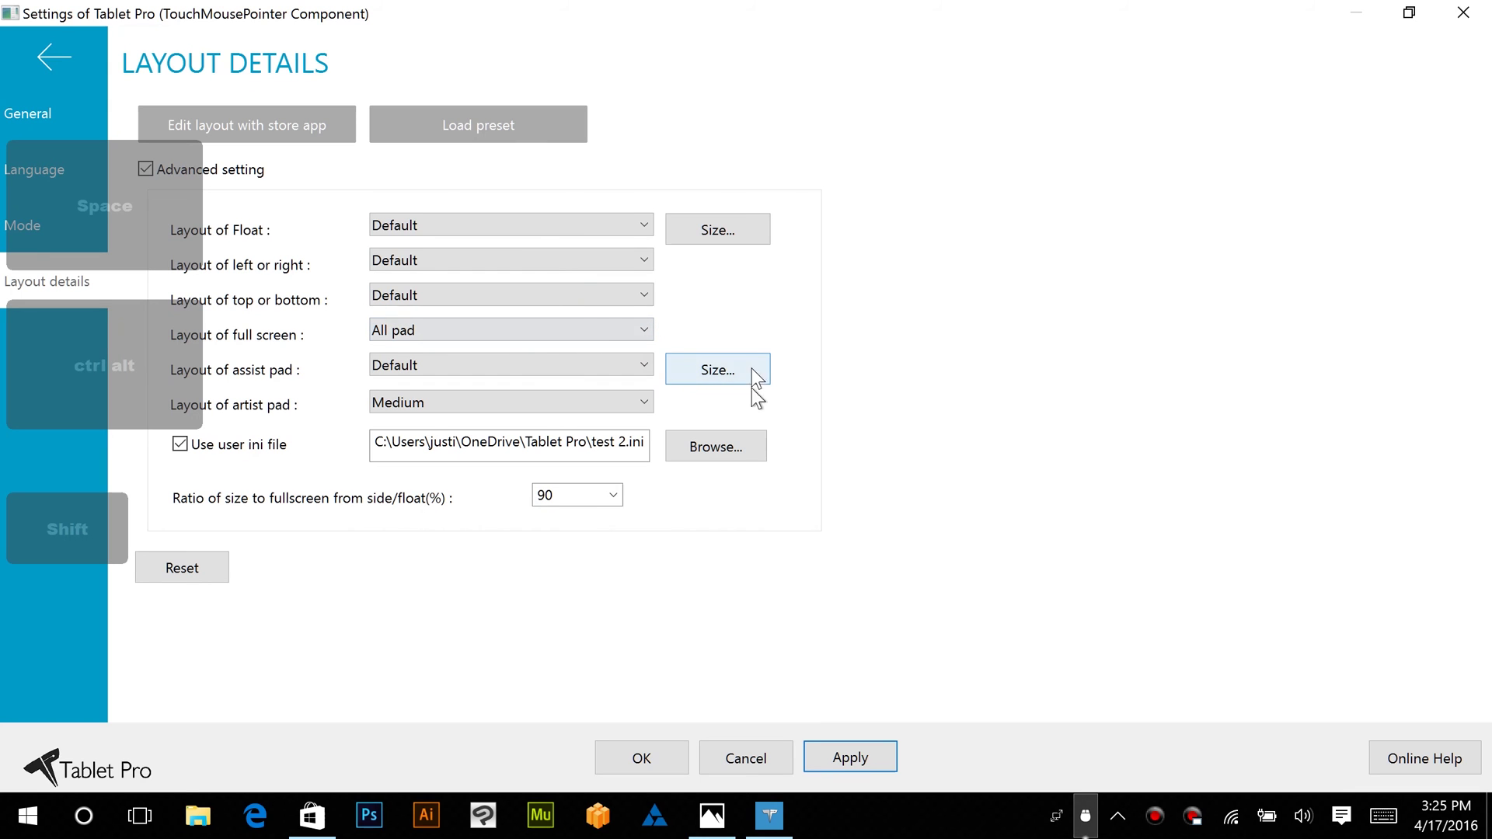
click(846, 762)
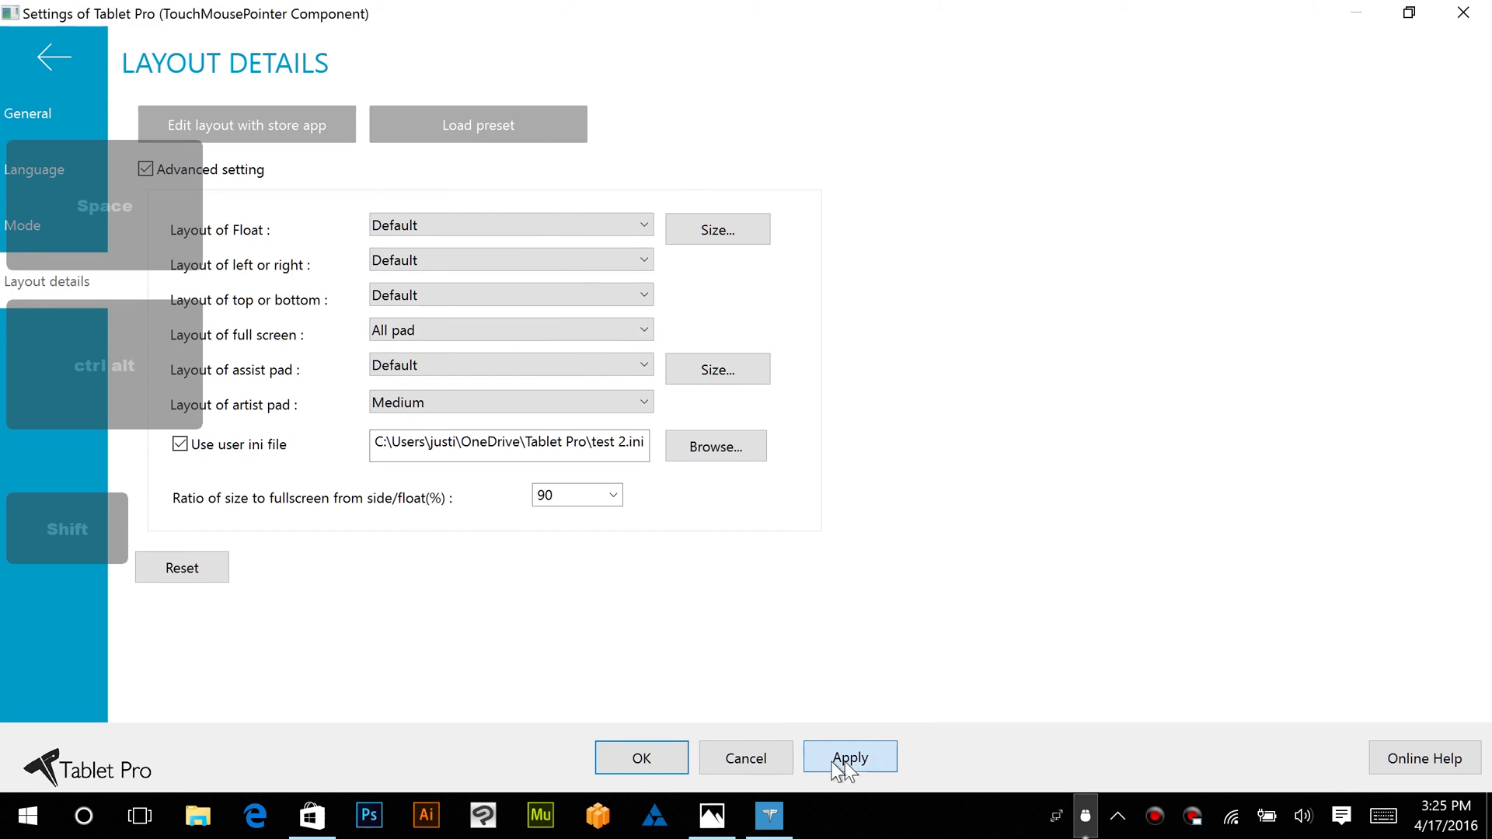
click(636, 765)
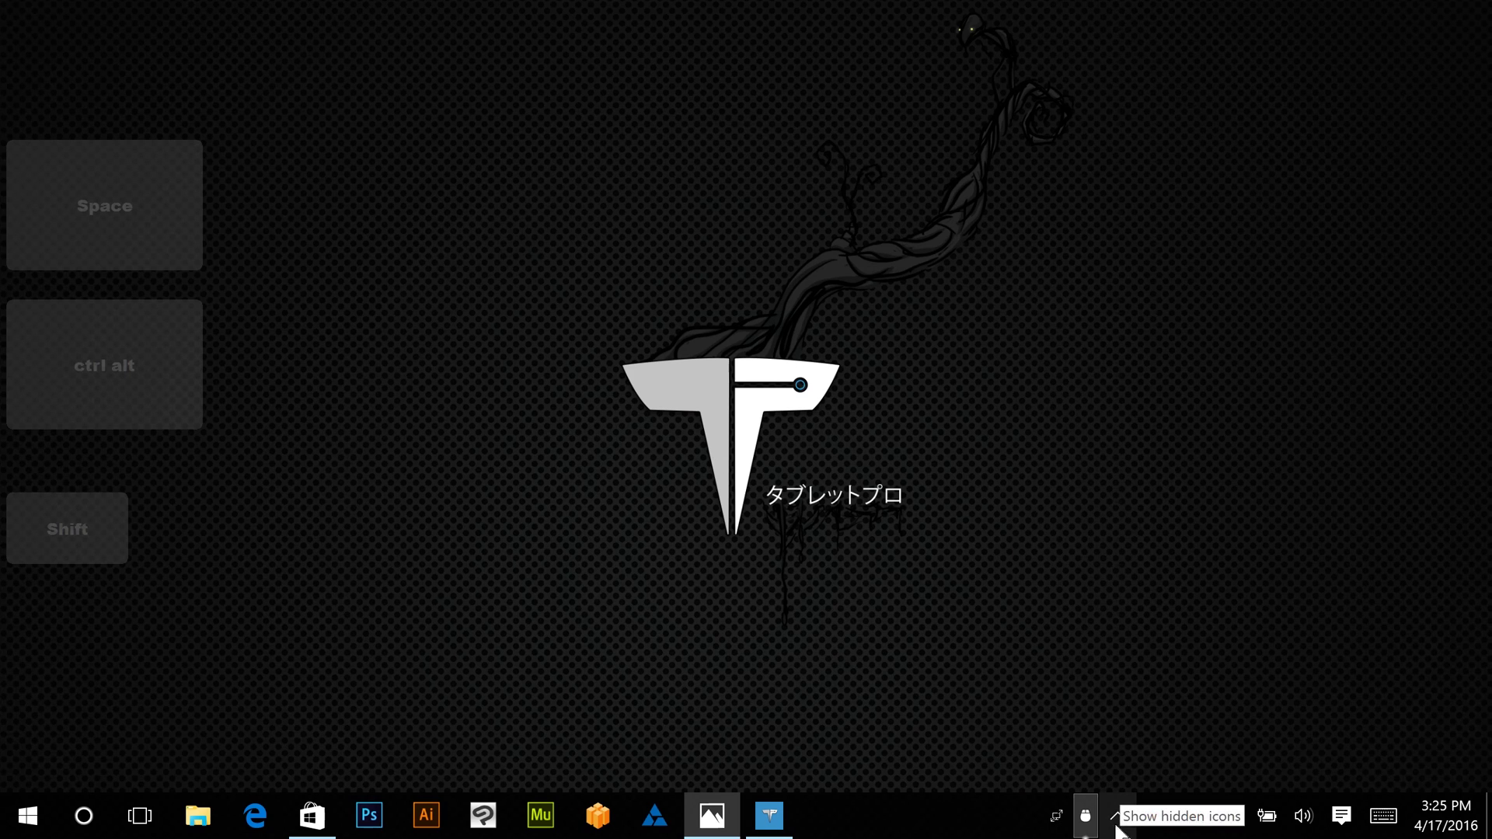
Step: From the tray icon, switch to Artist pad and apply the Preset Photoshop fullscreen v2.ini layout
right_click(1086, 818)
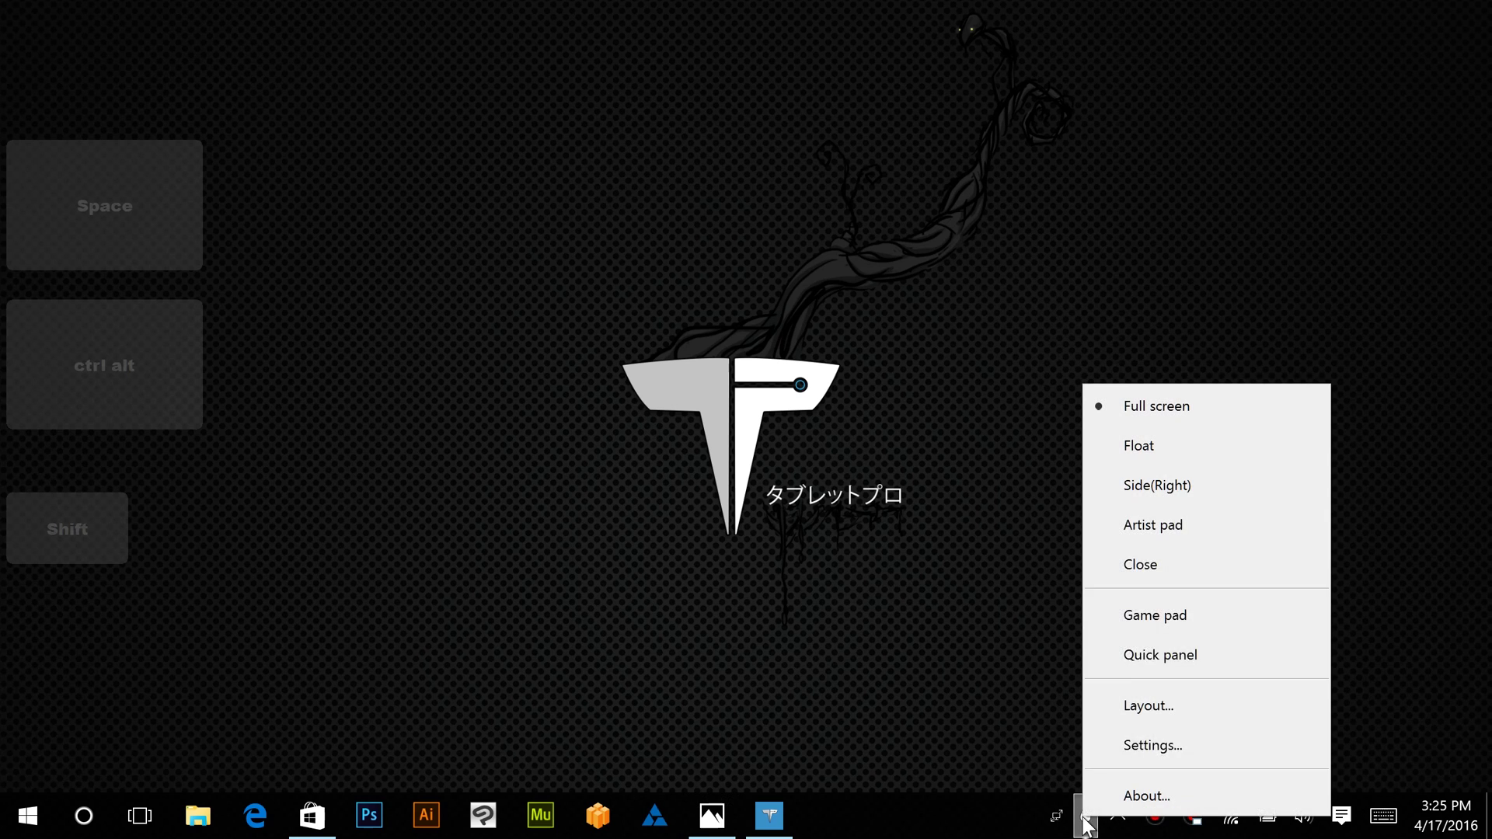
click(1164, 525)
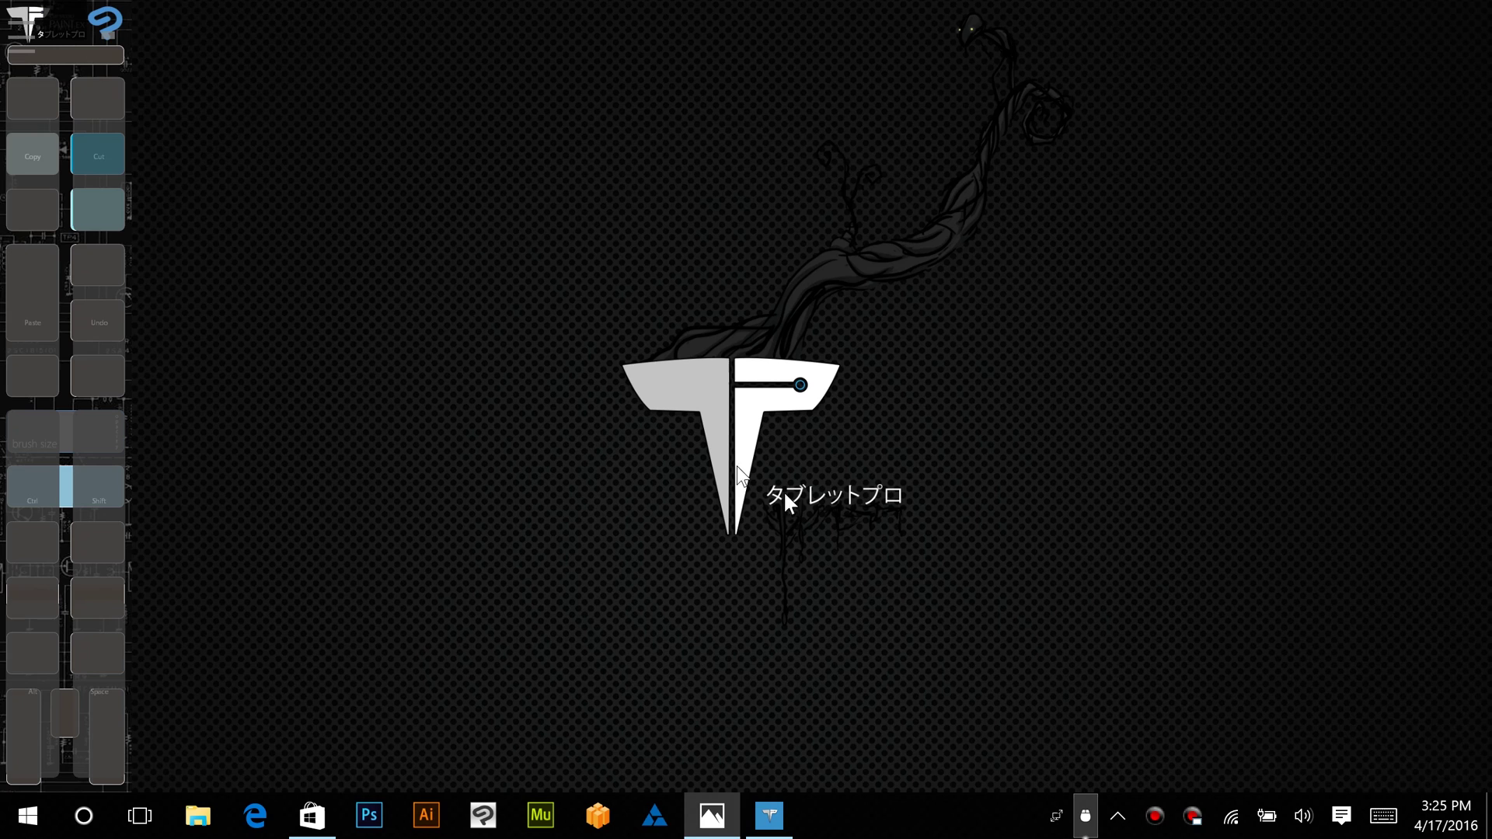
right_click(1087, 820)
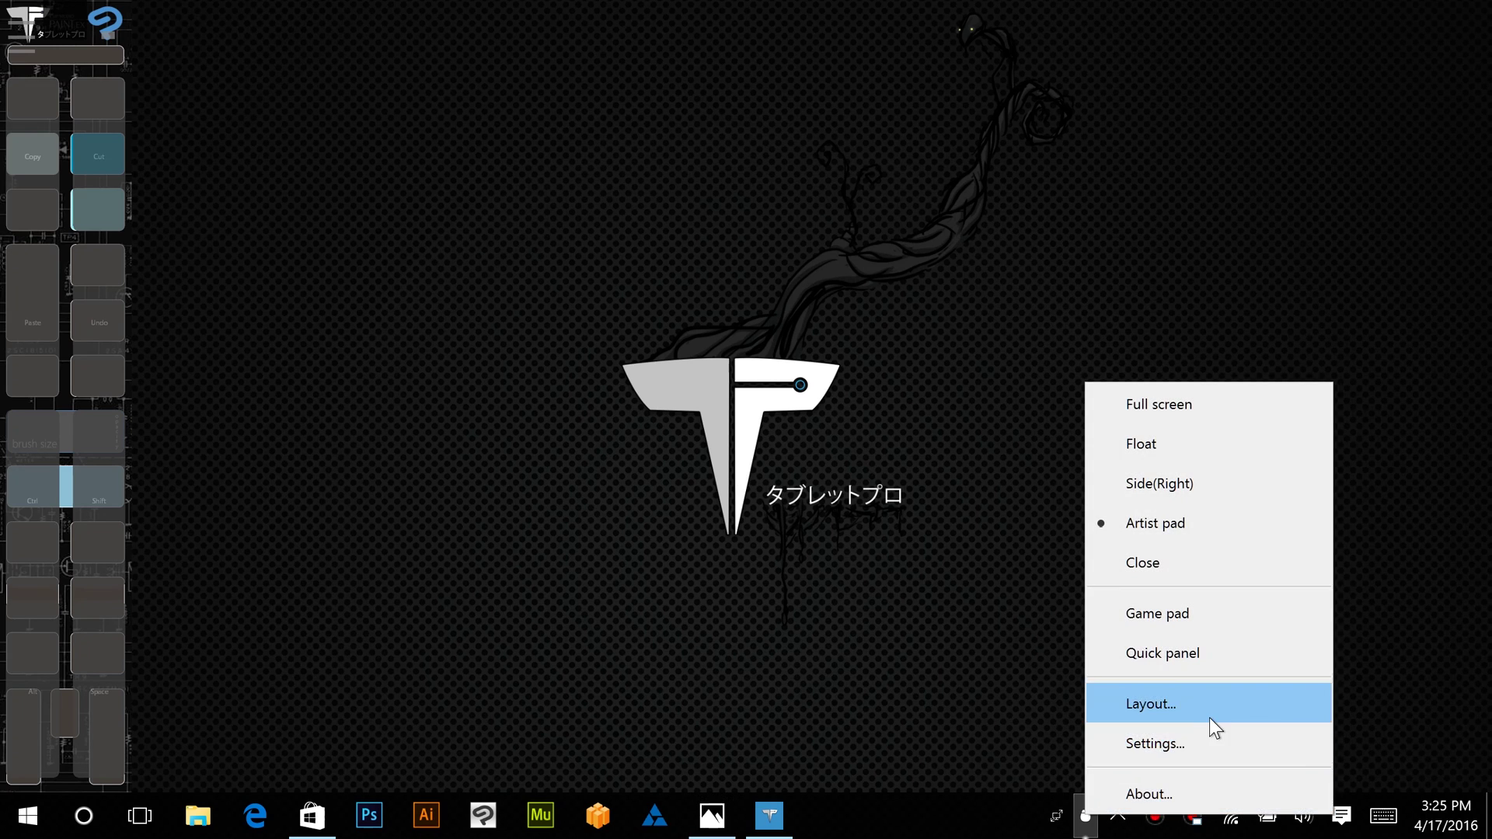
click(1118, 814)
right_click(1163, 773)
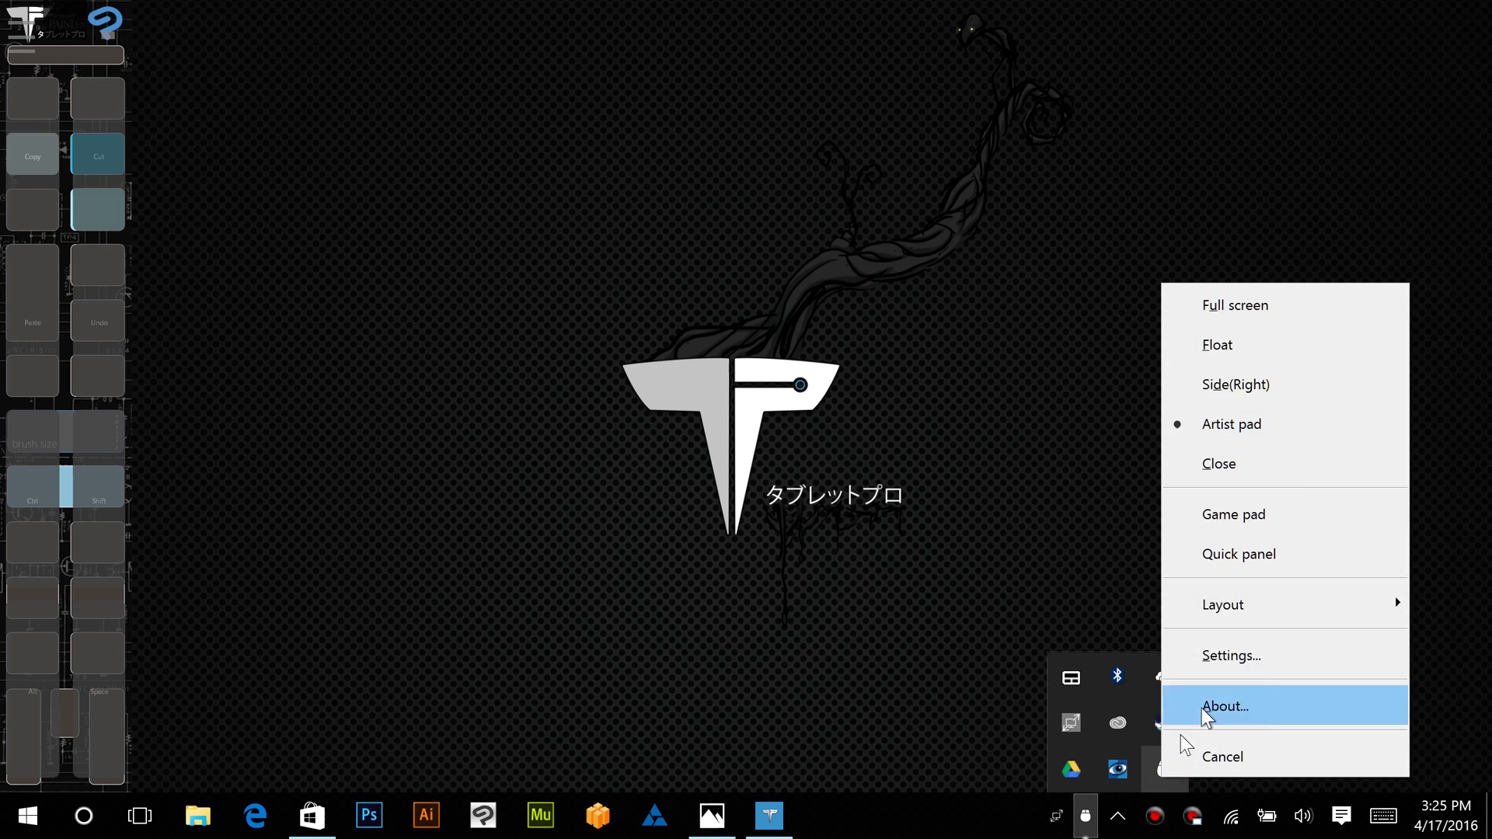
mouse_move(1320, 603)
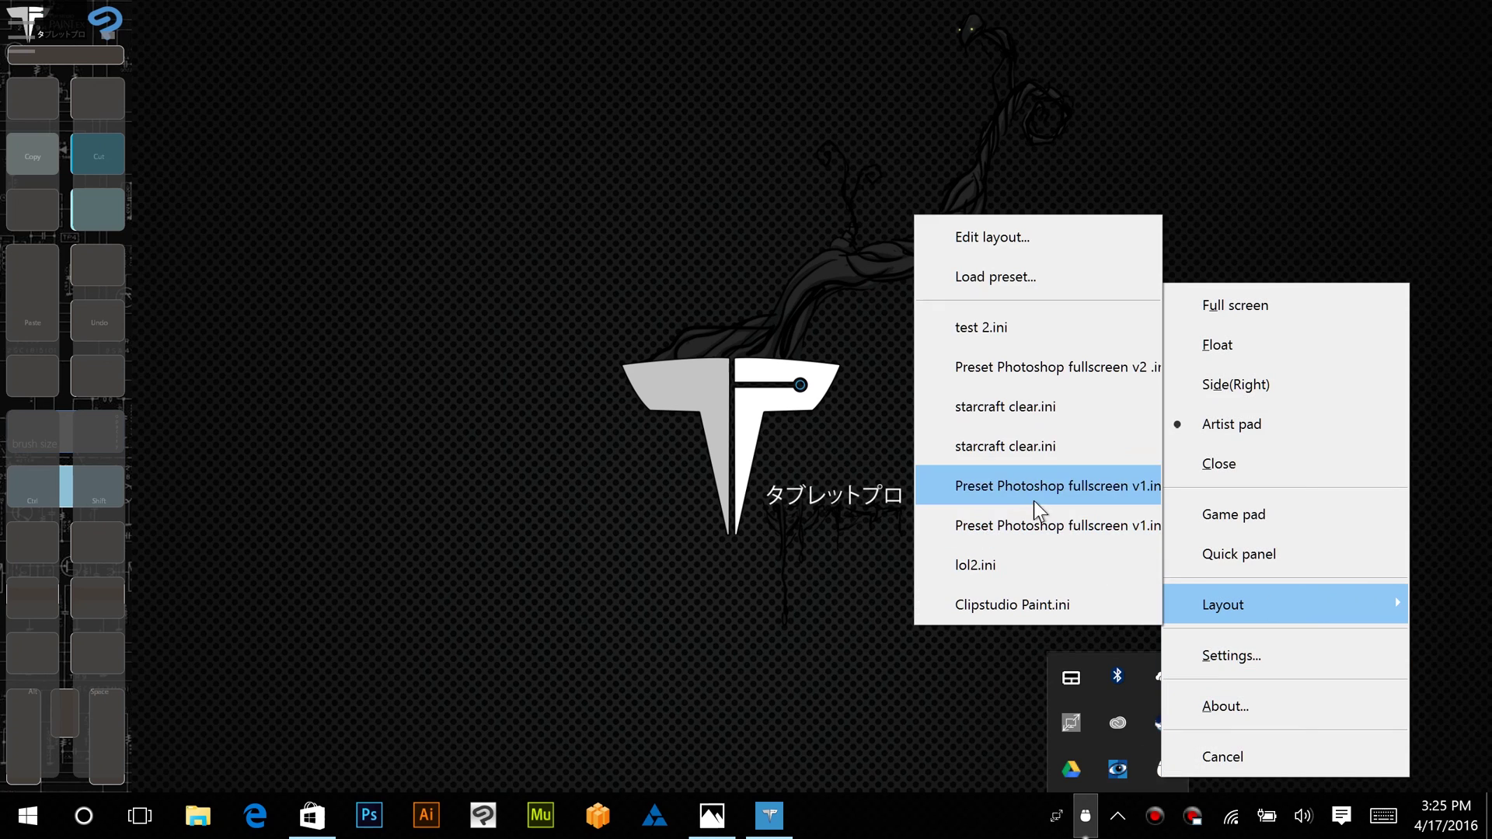
click(1054, 367)
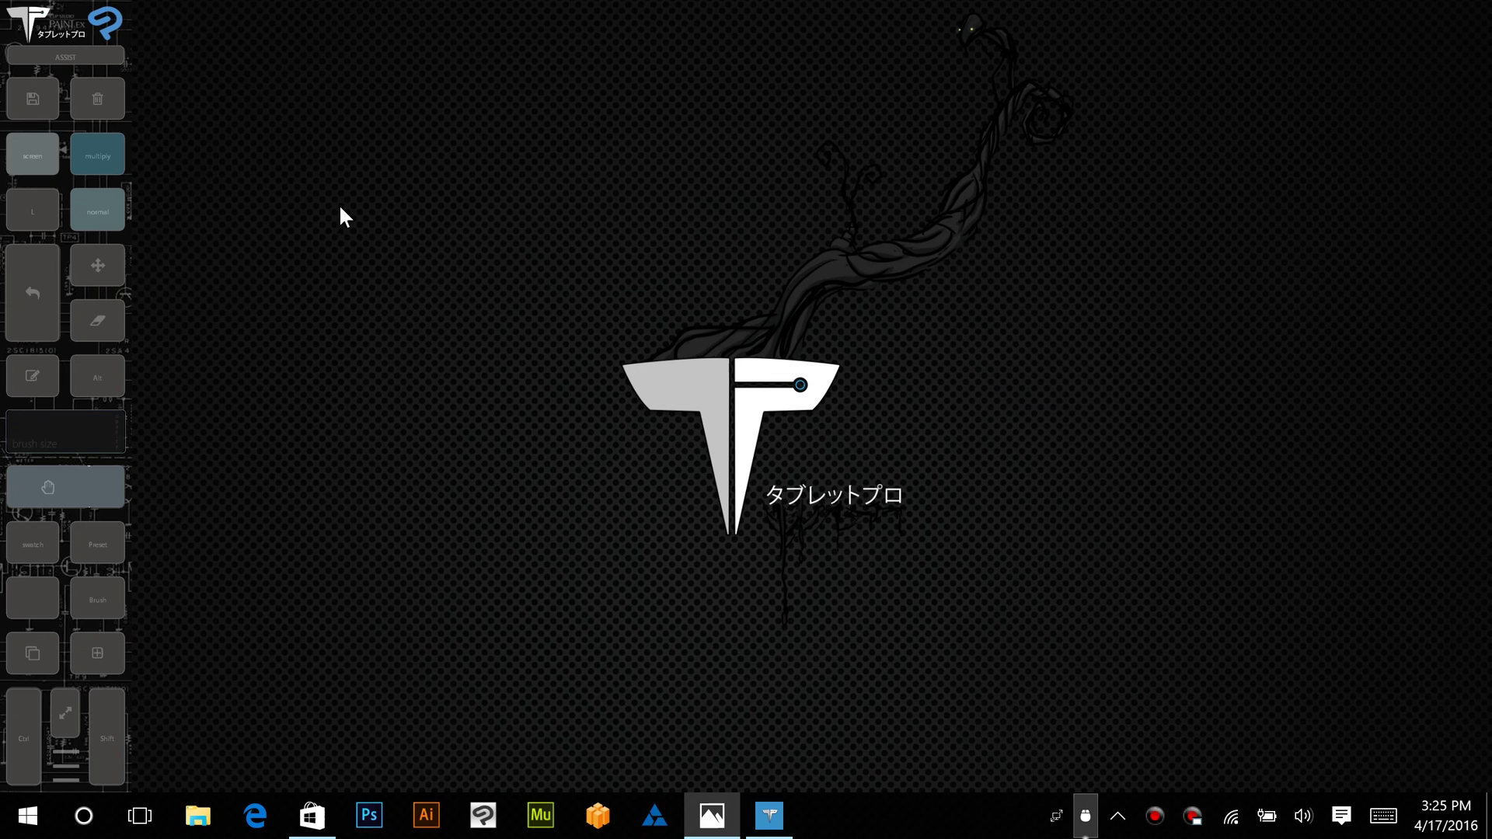